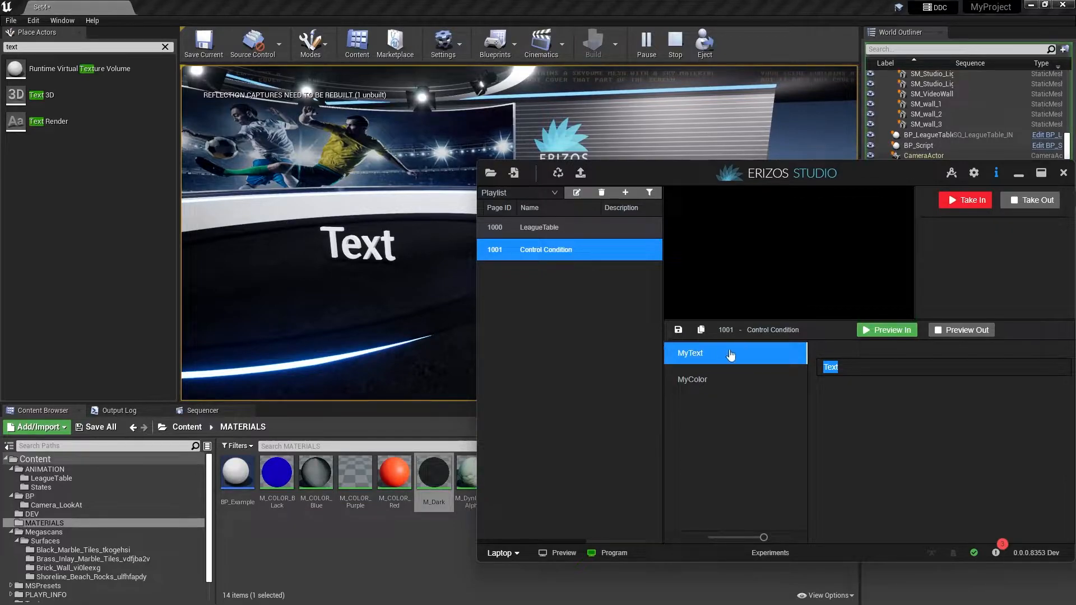
Set the Control Condition page's MyColor to magenta and take the page in so the 3D text is recoloured
left_click(724, 377)
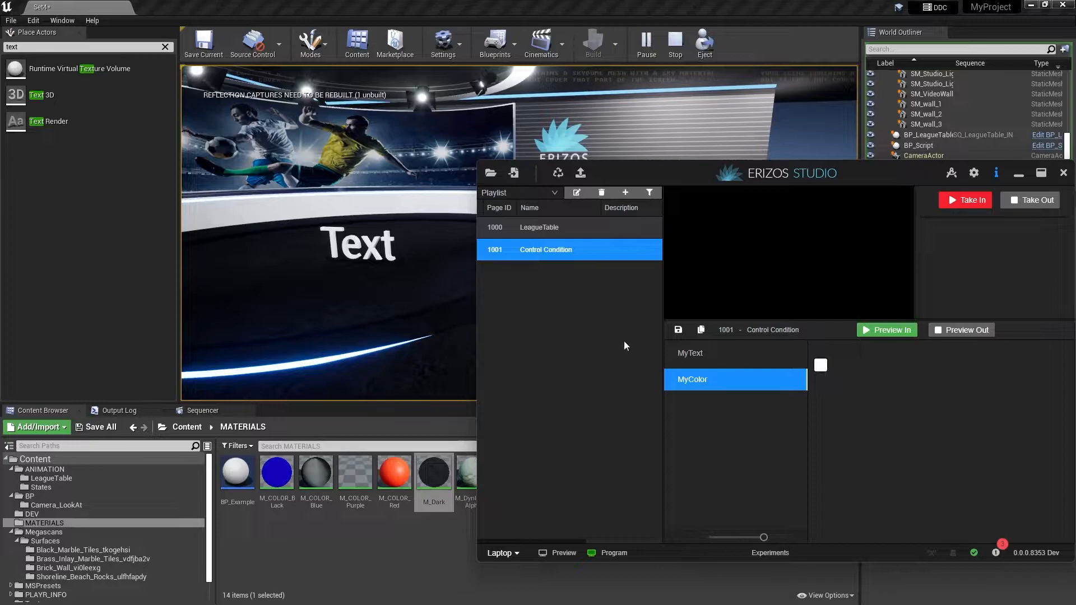
left_click(820, 365)
left_click(880, 357)
left_click_drag(880, 356, 899, 357)
mouse_move(983, 344)
left_mouse_down()
mouse_move(1007, 345)
mouse_move(995, 346)
left_mouse_up()
left_click_drag(894, 347, 905, 332)
left_click(981, 204)
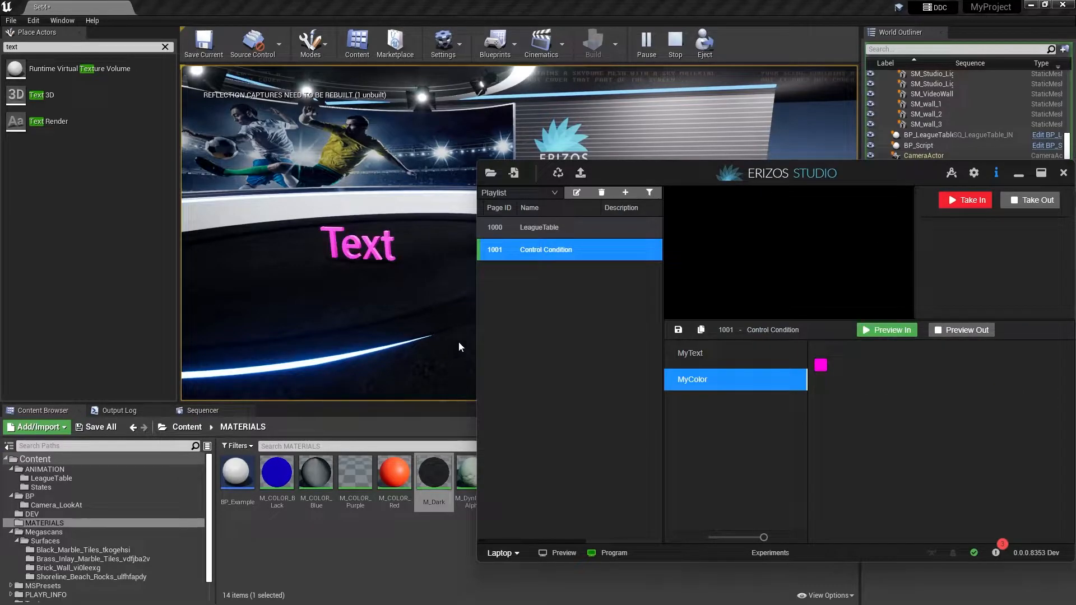
Stop the play session in Unreal Editor and review the ControlText and ControlColor component settings of Text3DActor
left_click(672, 42)
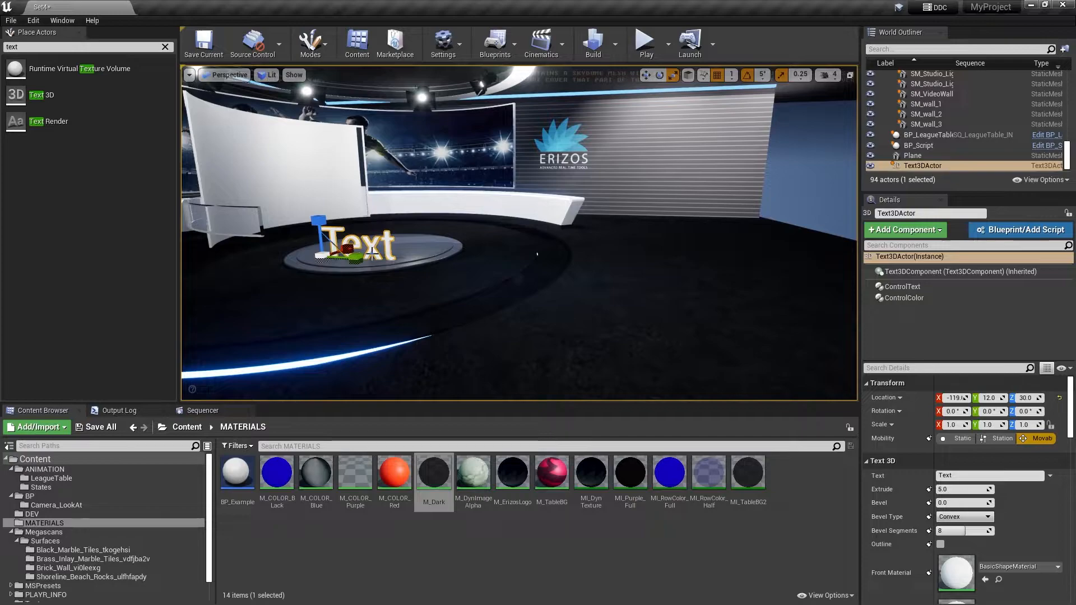
left_click(913, 287)
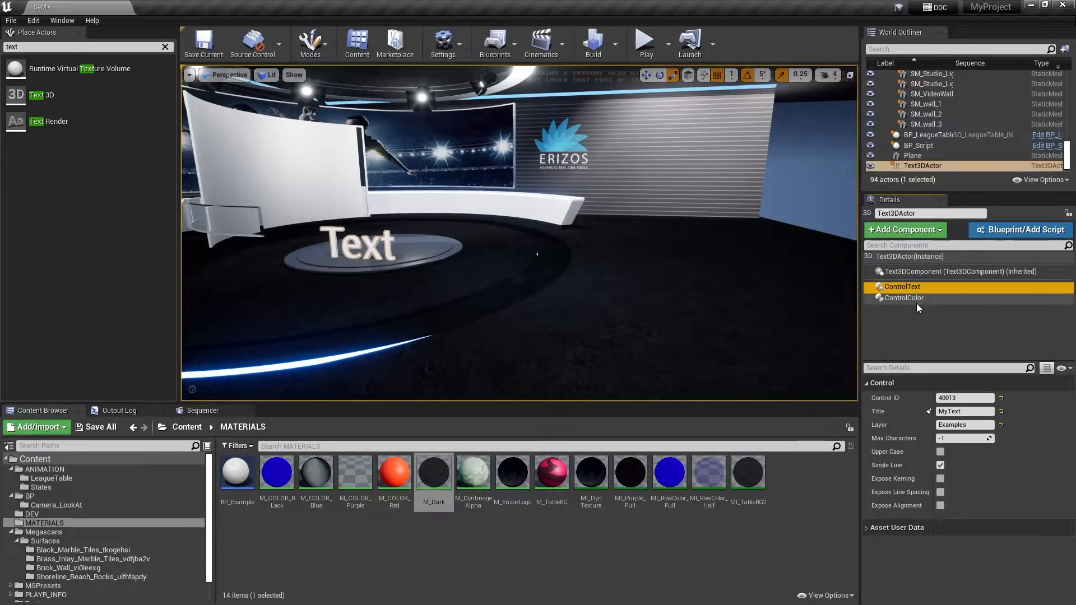
left_click(913, 298)
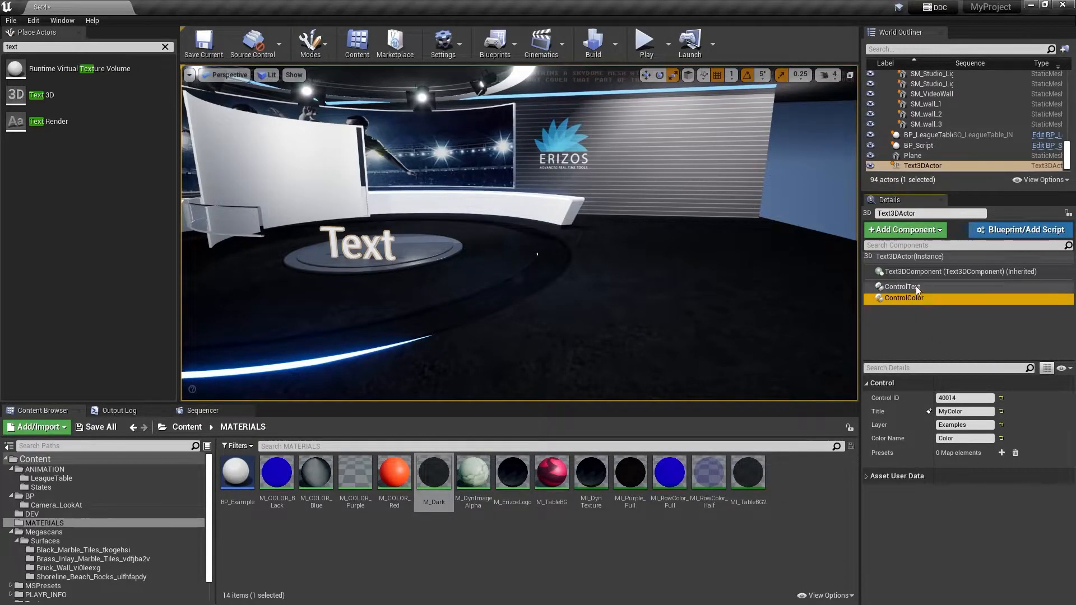
left_click(917, 287)
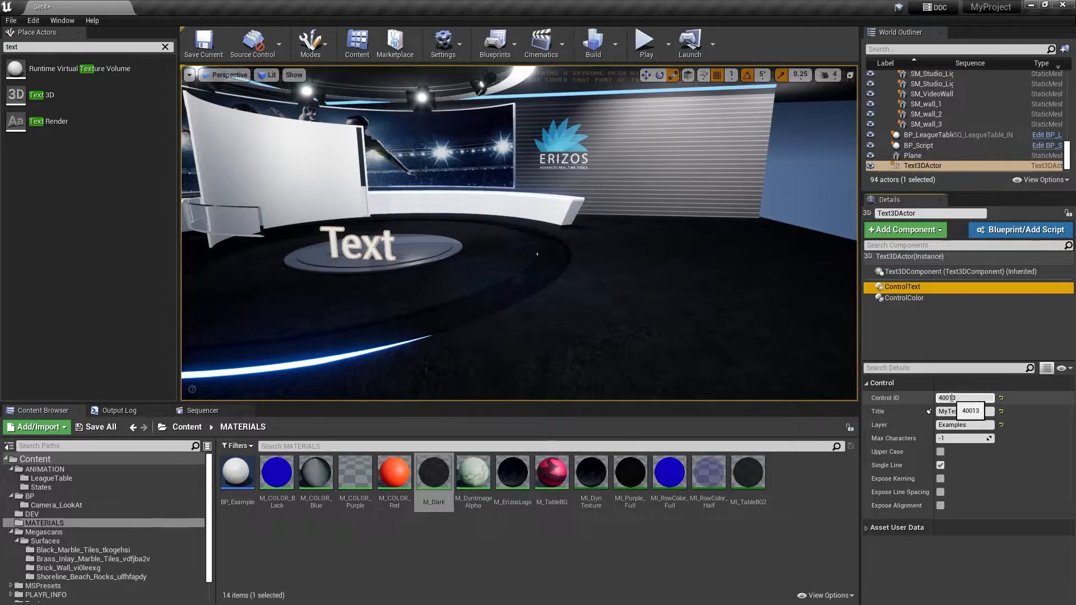
left_click(905, 298)
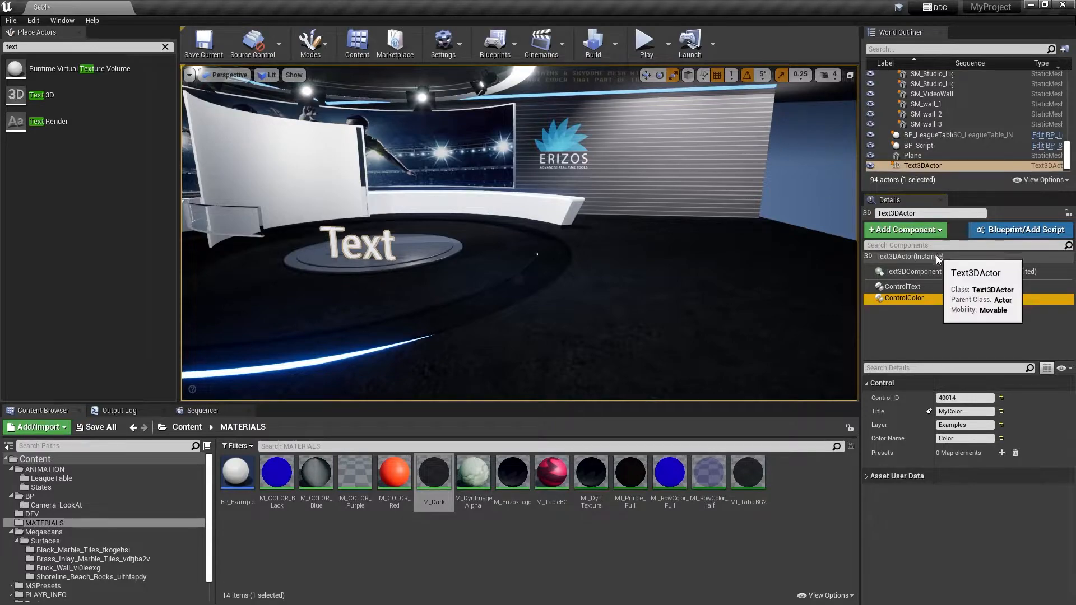
Add a Control Condition component to Text3DActor and keep its default component name
left_click(902, 231)
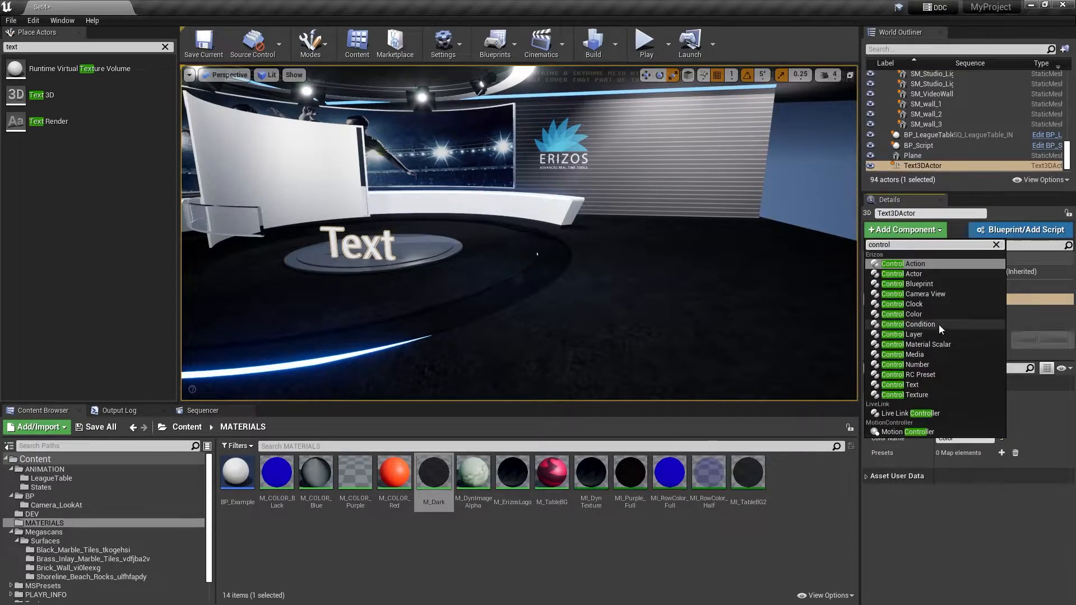
left_click(939, 324)
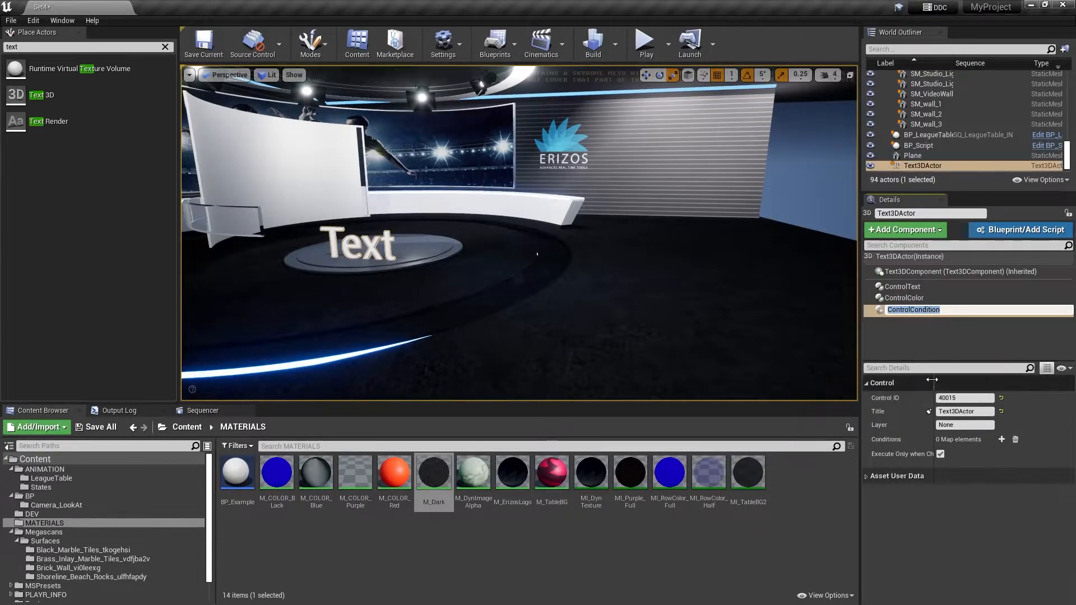
key("Return")
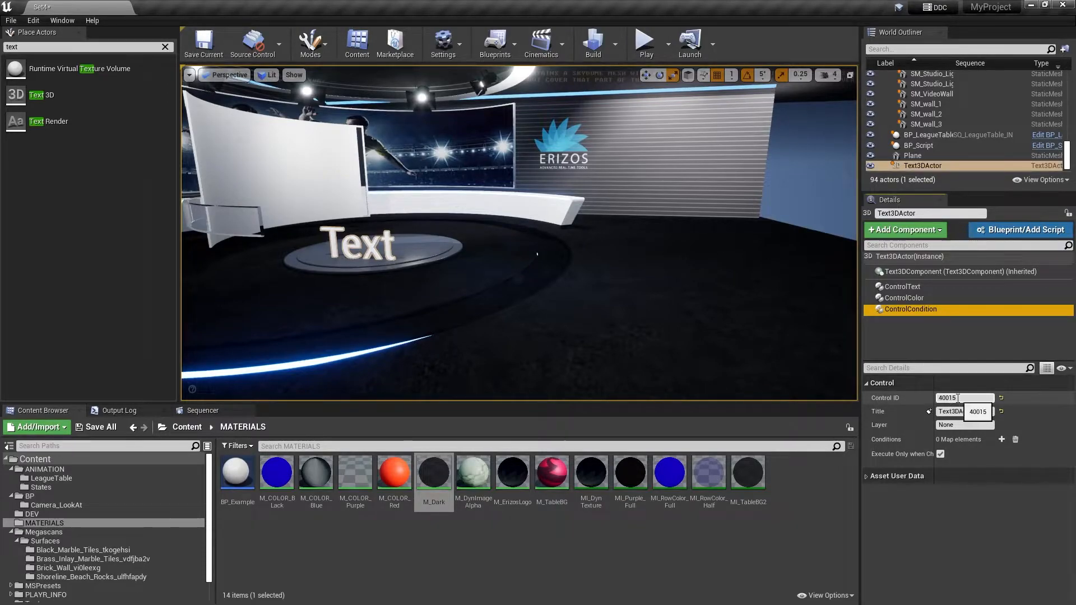
Give ControlCondition the ControlText component's Control ID 40013, the title MyCondition and the layer Examples
left_click(910, 288)
left_click(960, 398)
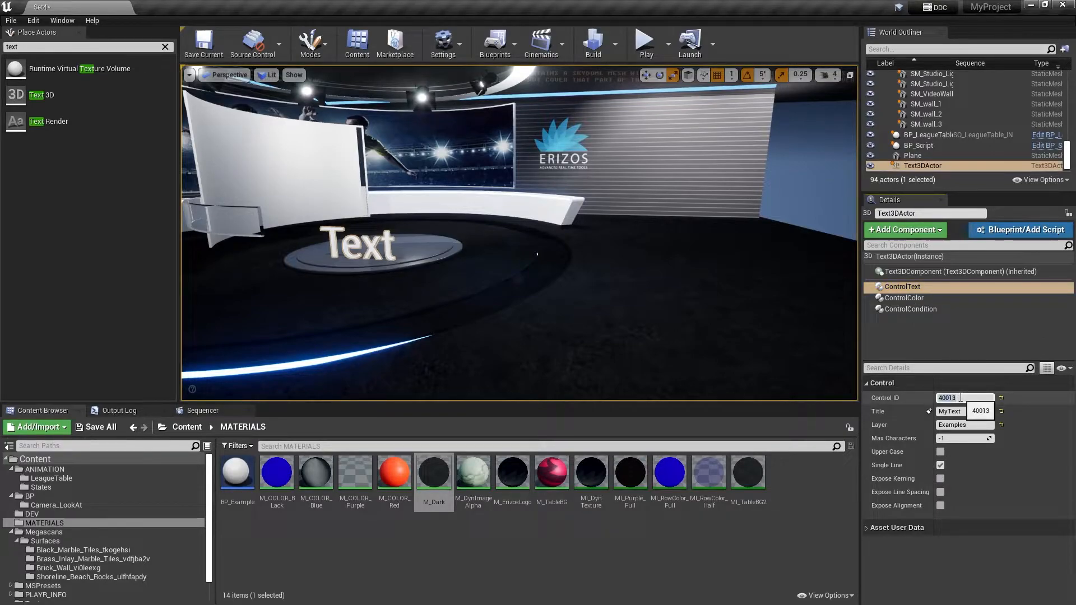
left_click(935, 309)
left_click(976, 396)
type("40013")
left_click(968, 410)
type("MyCondition")
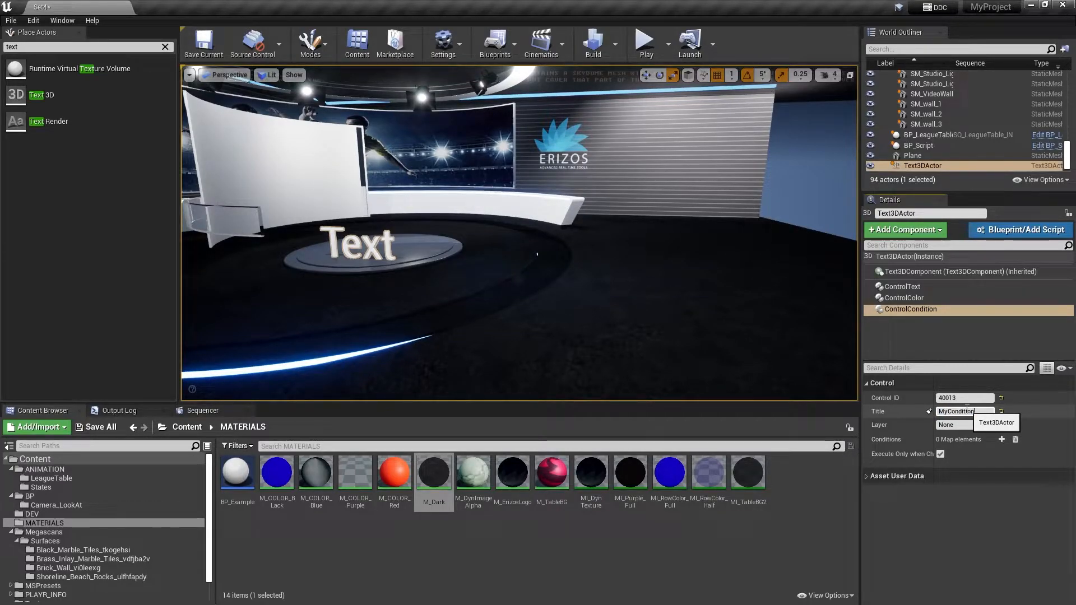
left_click(962, 424)
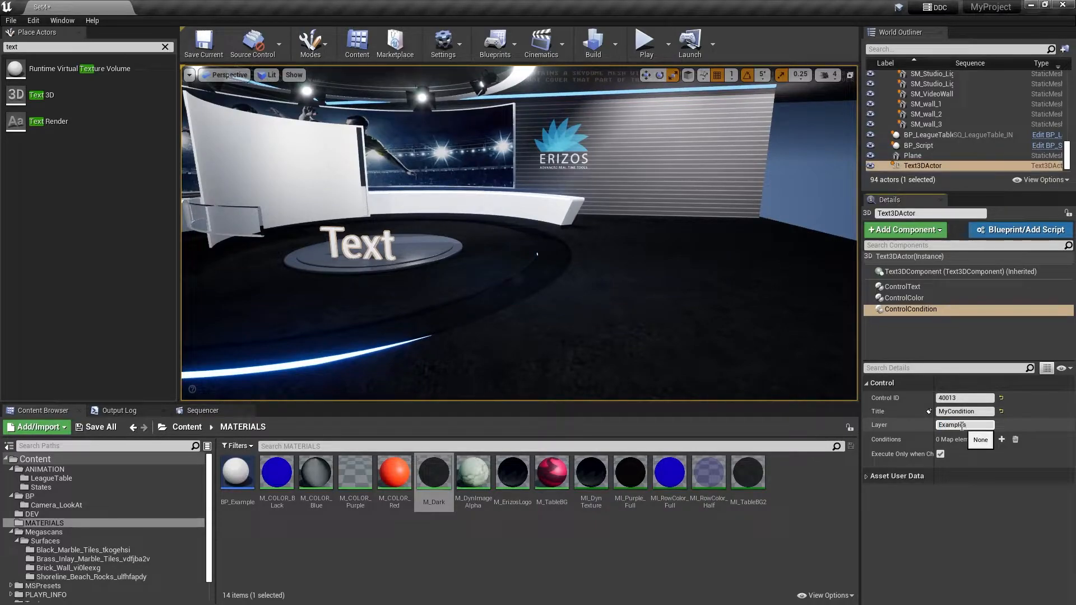
Add three entries to the ControlCondition component's Conditions map, named Red, Green and Blue
left_click(1002, 440)
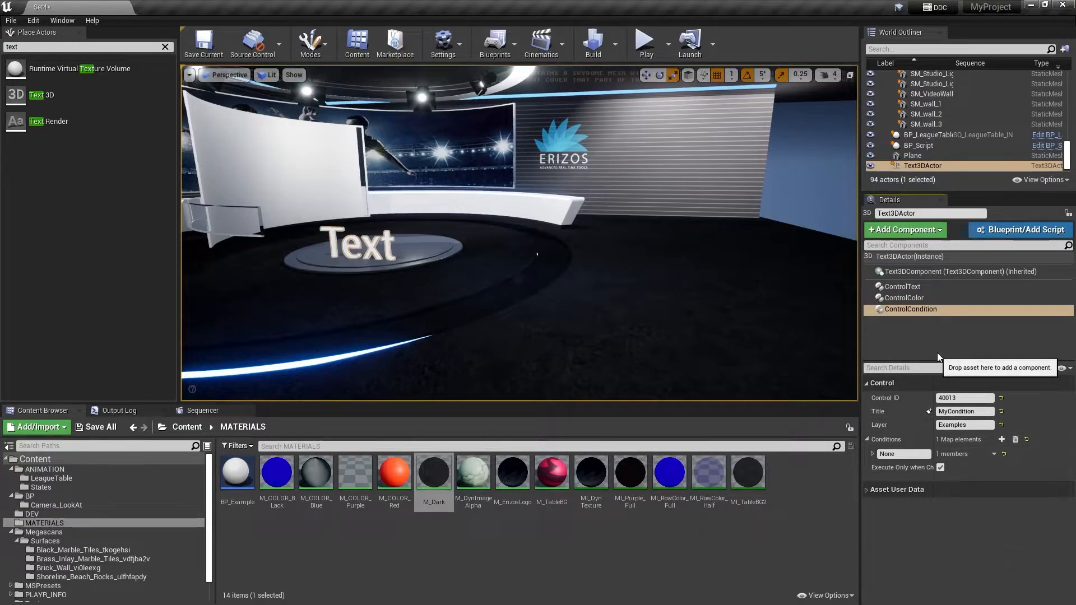
left_click(892, 455)
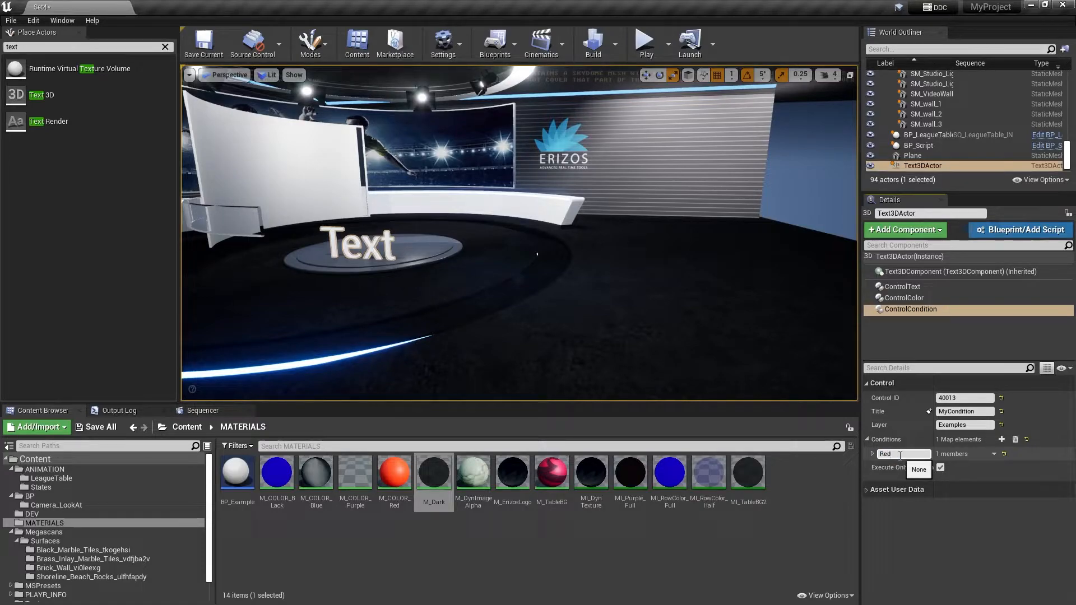
key("Return")
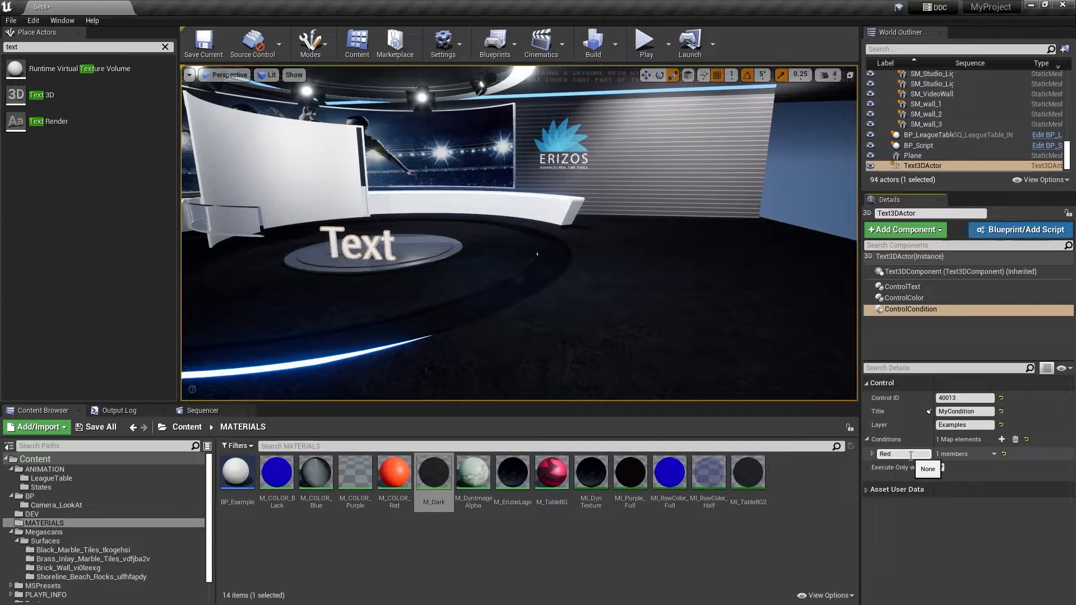
left_click(1001, 439)
left_click(914, 468)
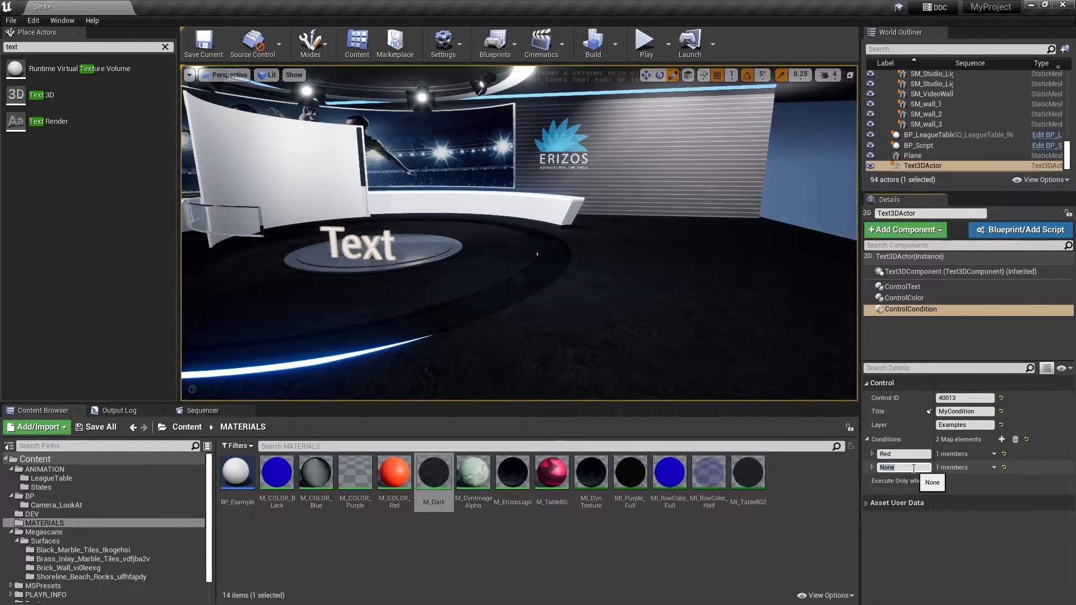
type("Gren")
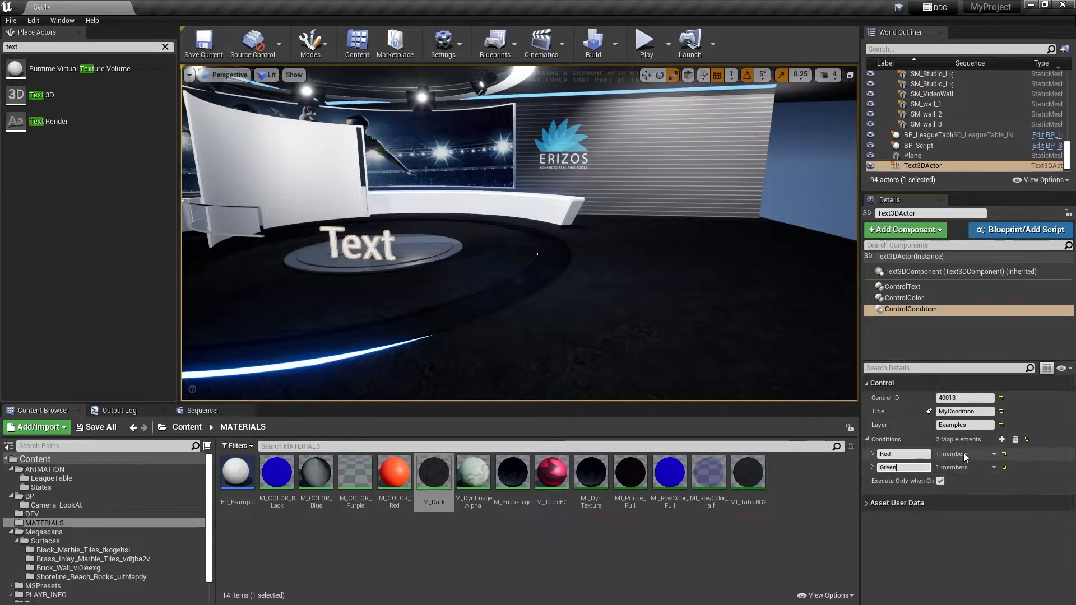
left_click(1002, 440)
left_click(912, 481)
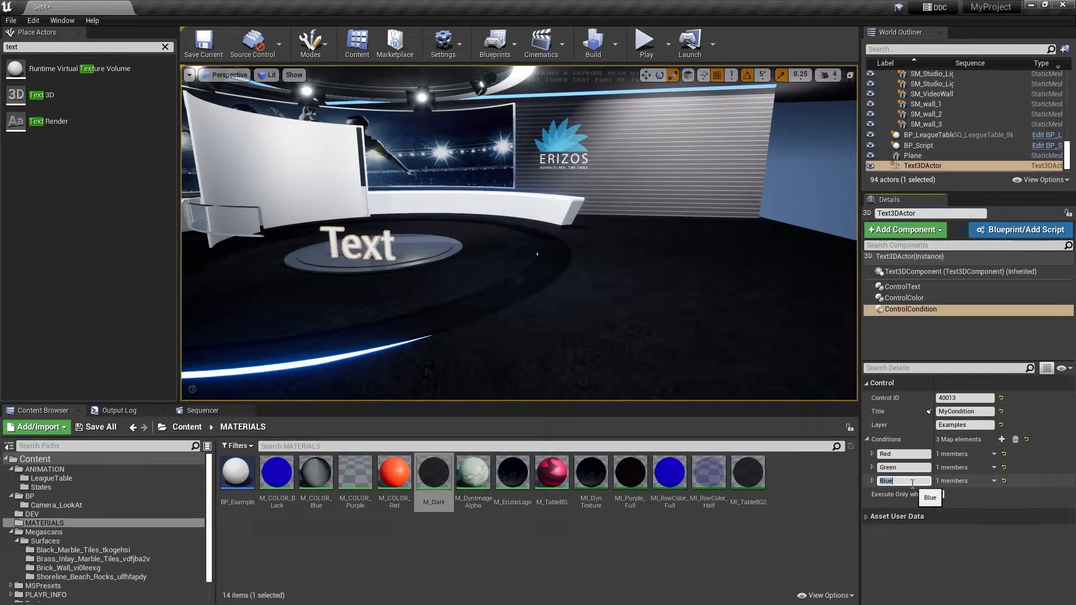
Add an action to the Red condition that sends #FF0000 to the ControlColor component's ID 40014
left_click(871, 454)
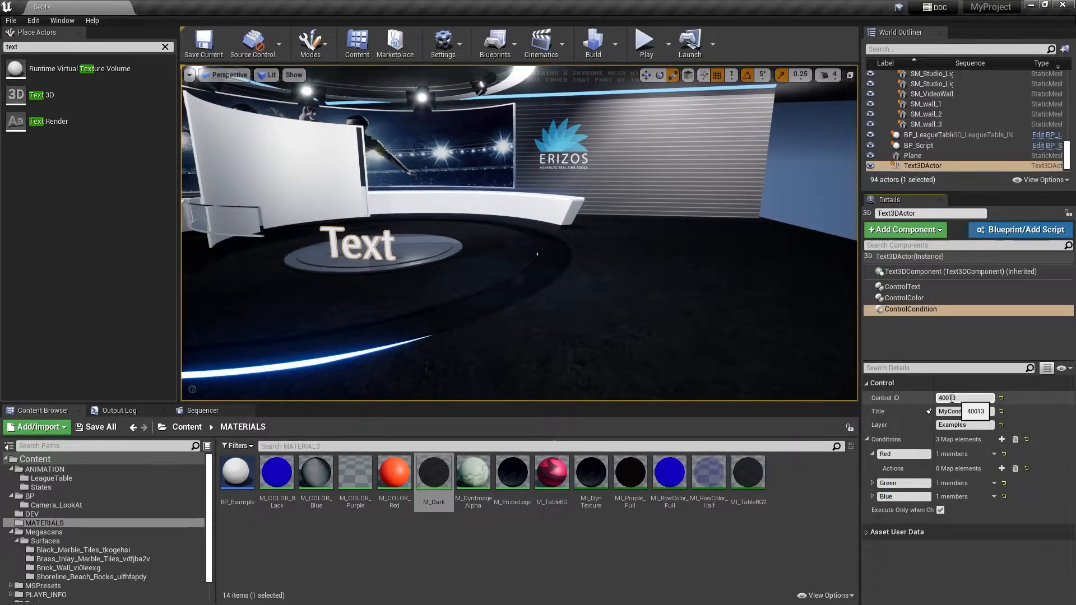
left_click(1001, 468)
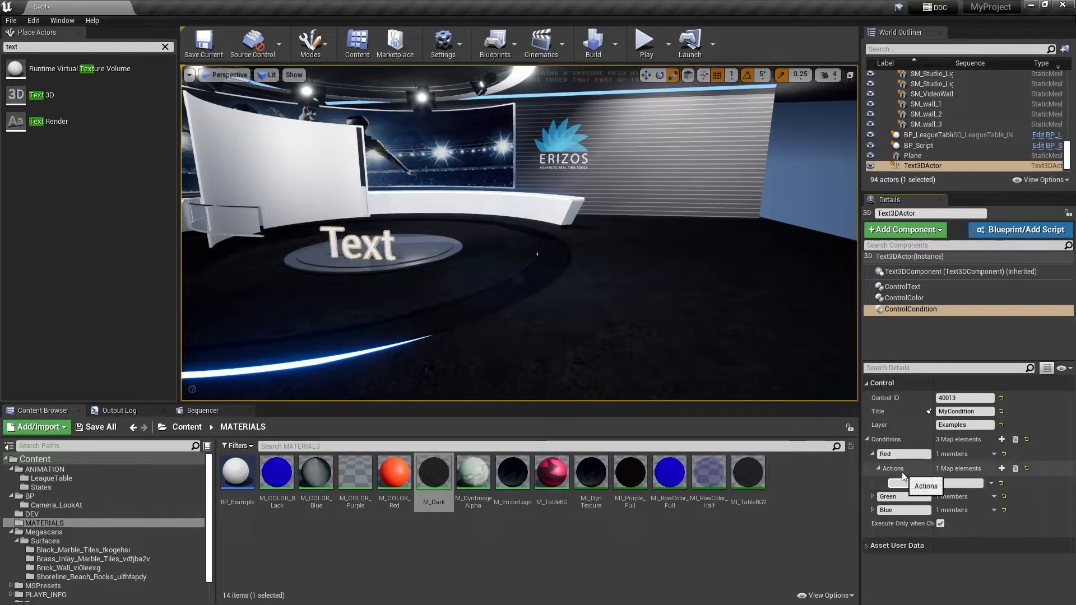
left_click(909, 298)
left_click(959, 398)
key("ctrl+c")
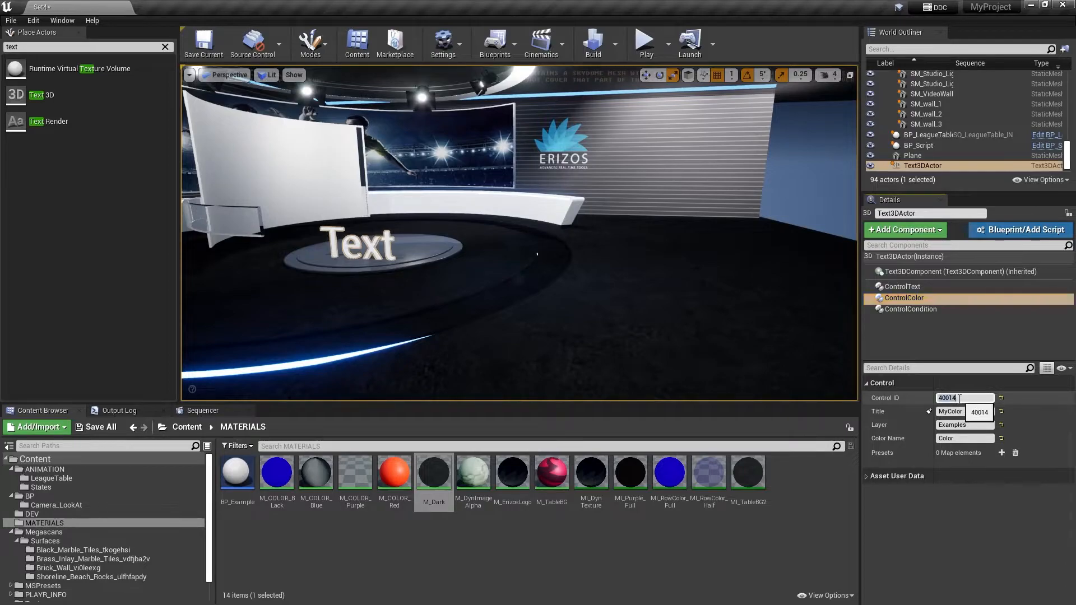
left_click(923, 310)
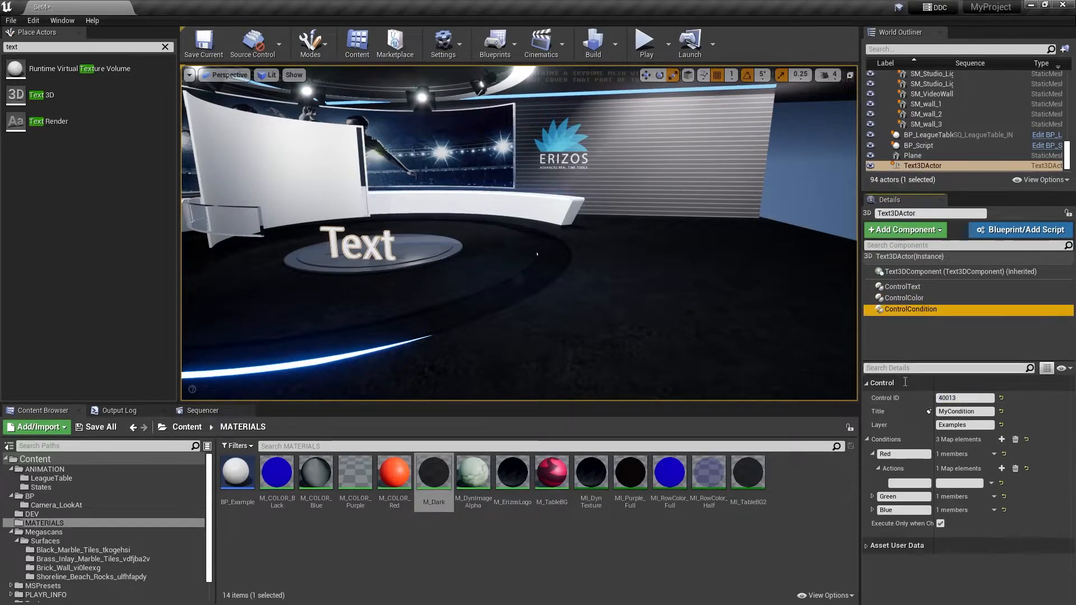
key("ctrl+v")
left_click(953, 483)
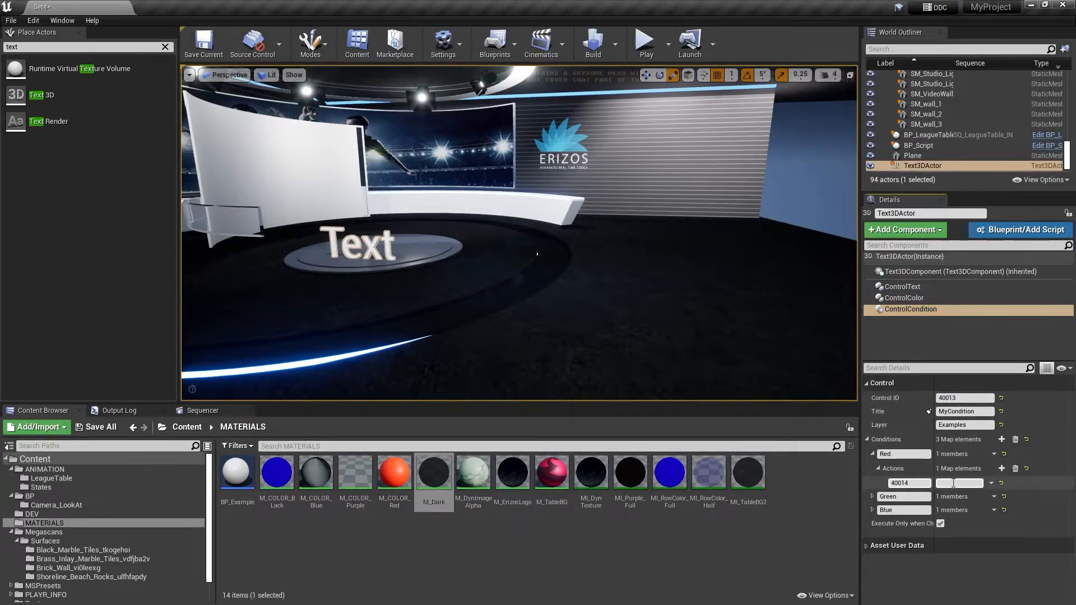
type("#")
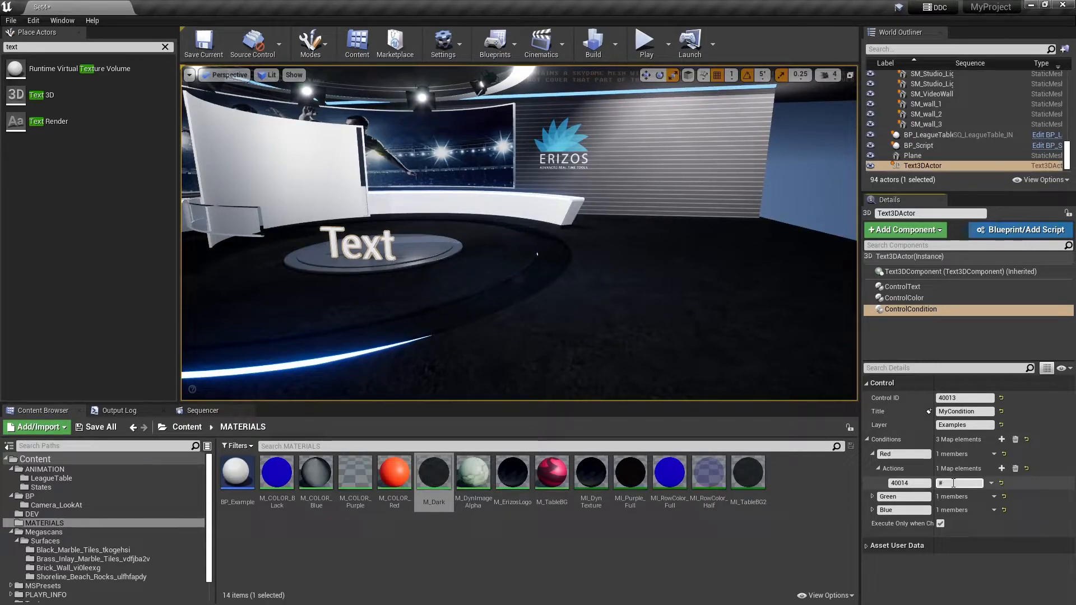
type("FF0000")
key("Return")
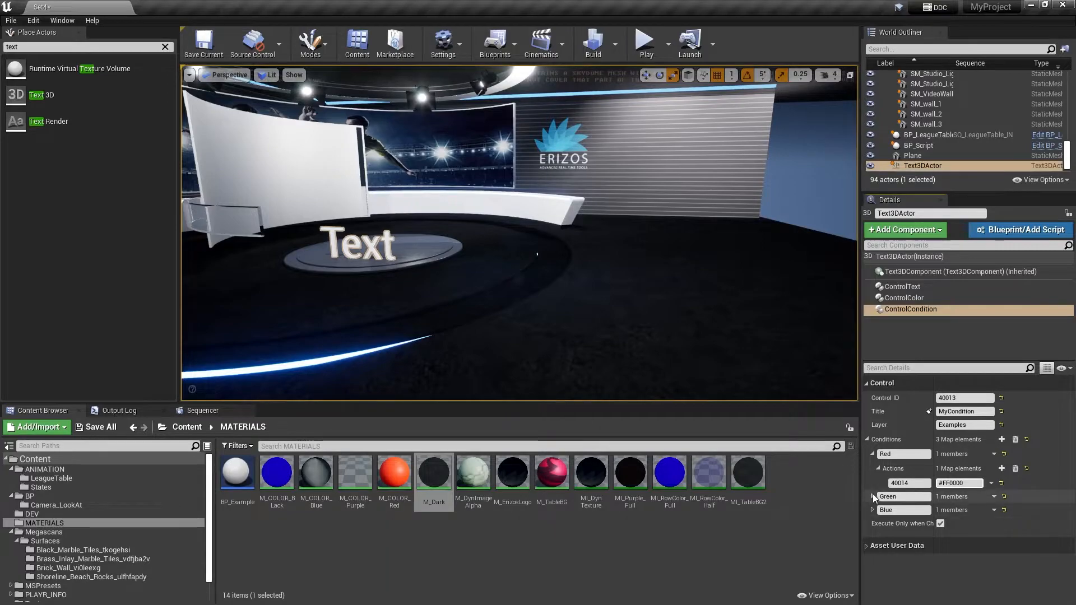
Add an action to the Green condition with control ID 40014 and value #00FF00
left_click(872, 496)
left_click(1002, 511)
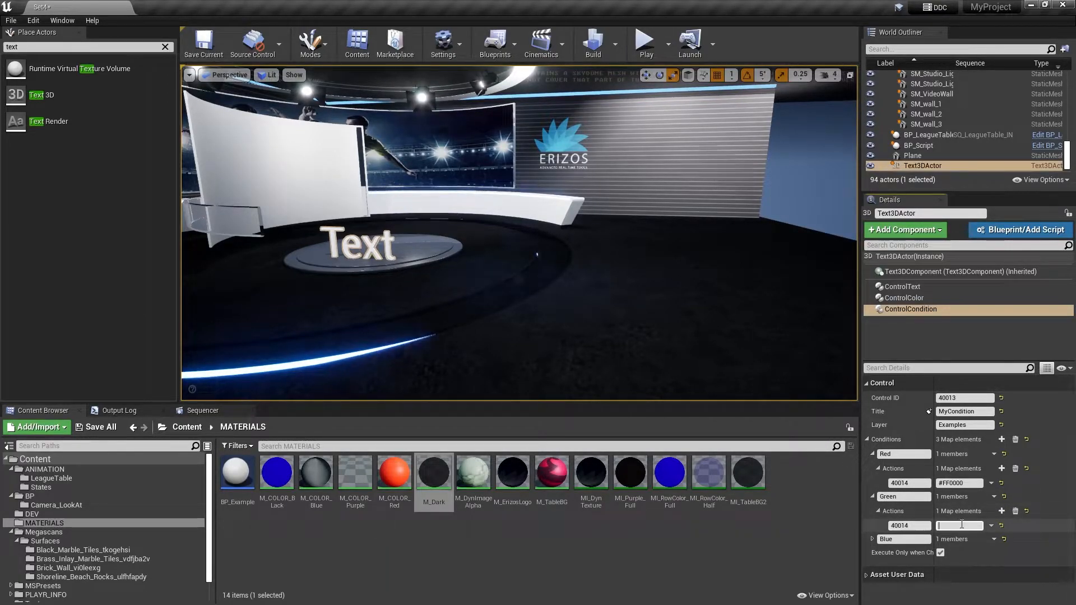
type("#00FF00")
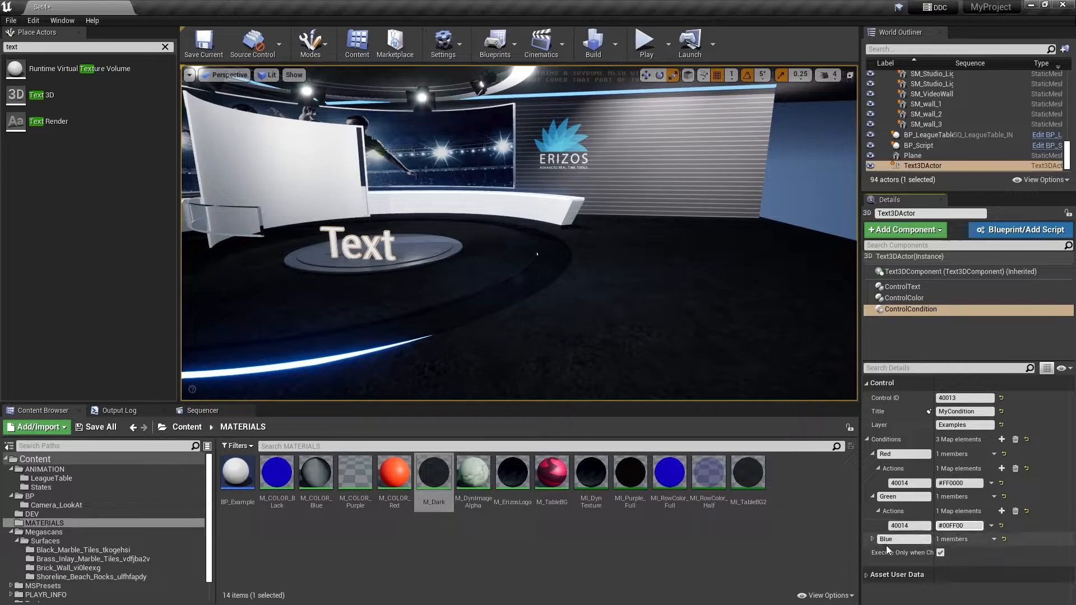
Add an action to the Blue condition with control ID 40014 and value #0000FF
left_click(873, 539)
left_click(1002, 554)
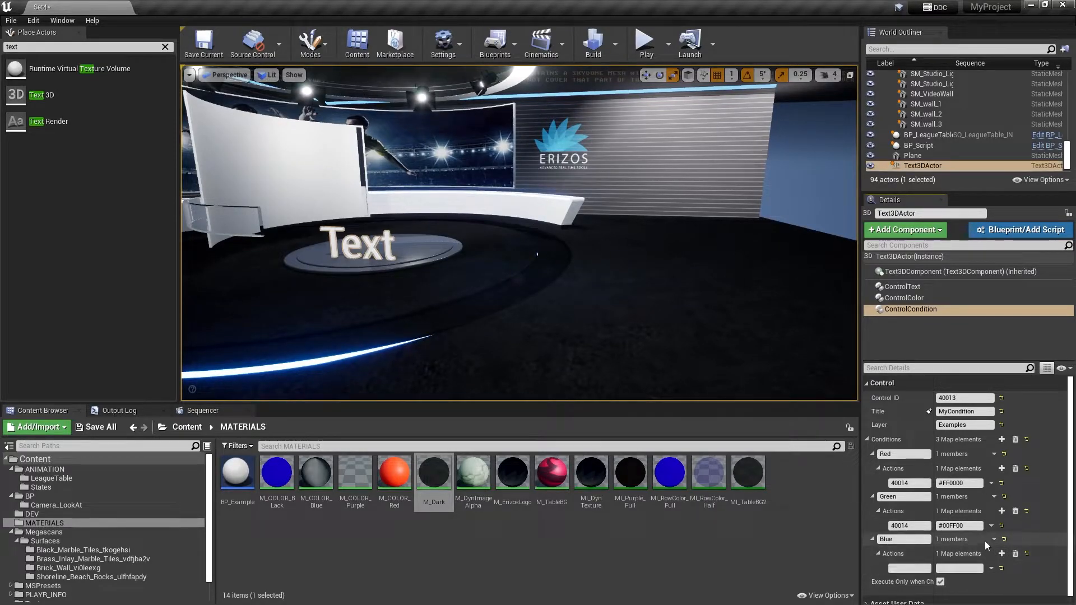
left_click(956, 561)
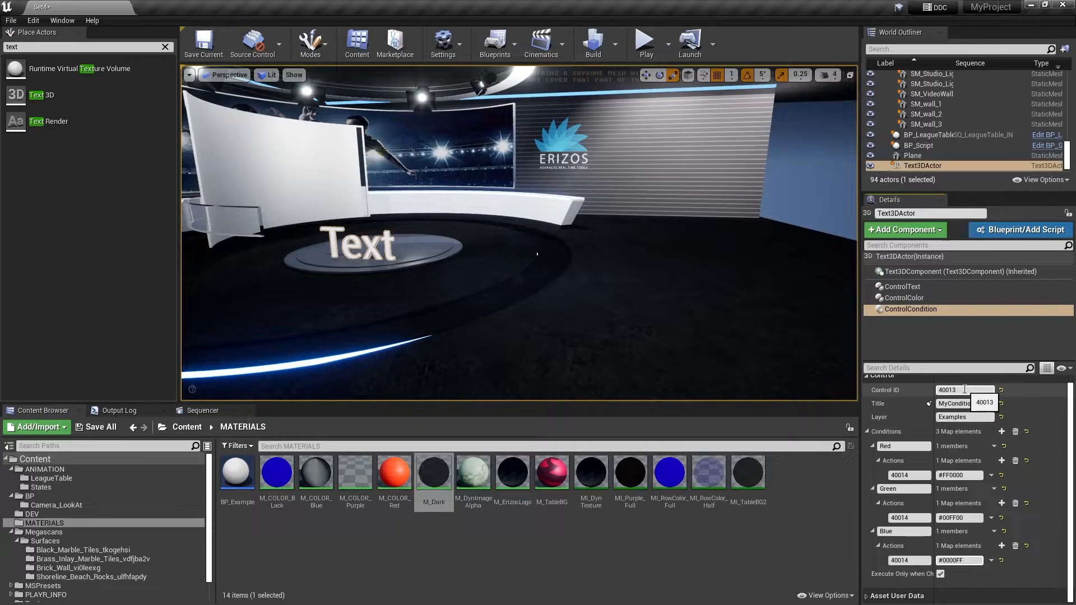
left_click_drag(965, 362, 965, 317)
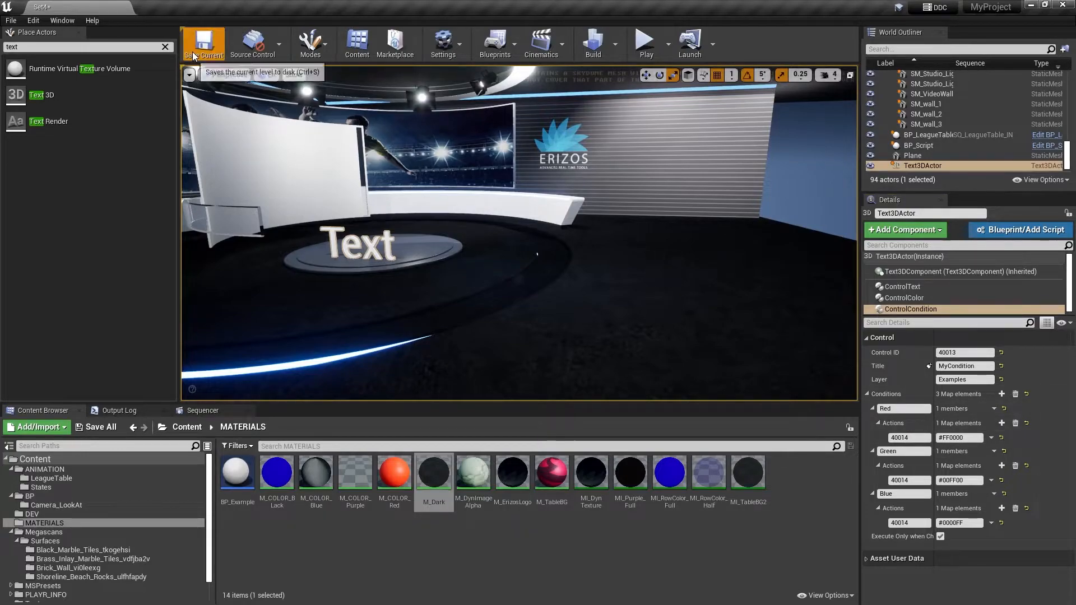
Save and play the level, and reimport the Control Condition page in Erizos Studio
left_click(657, 49)
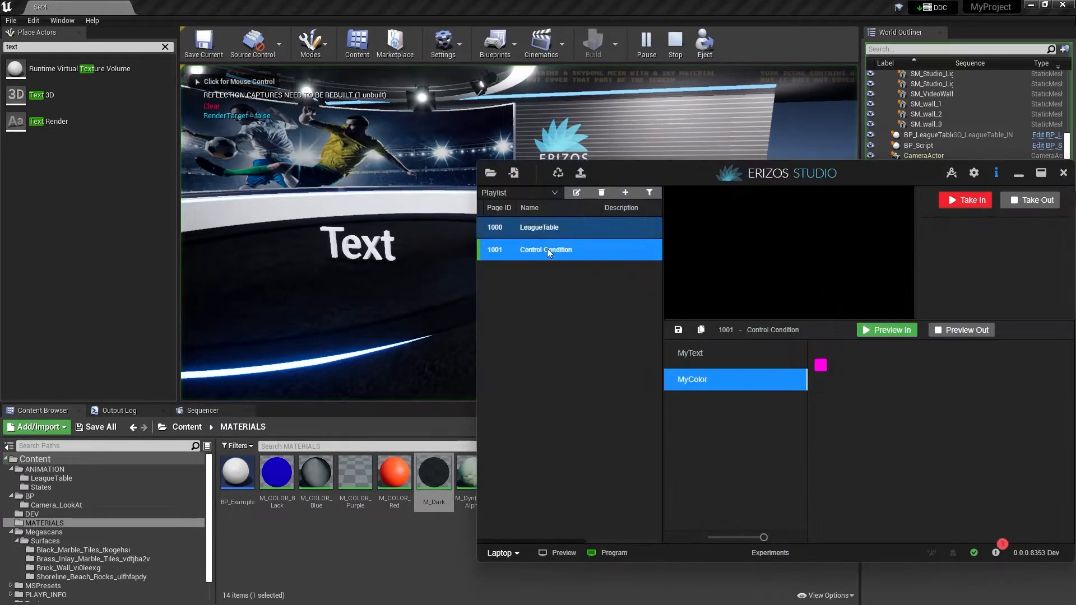
right_click(574, 254)
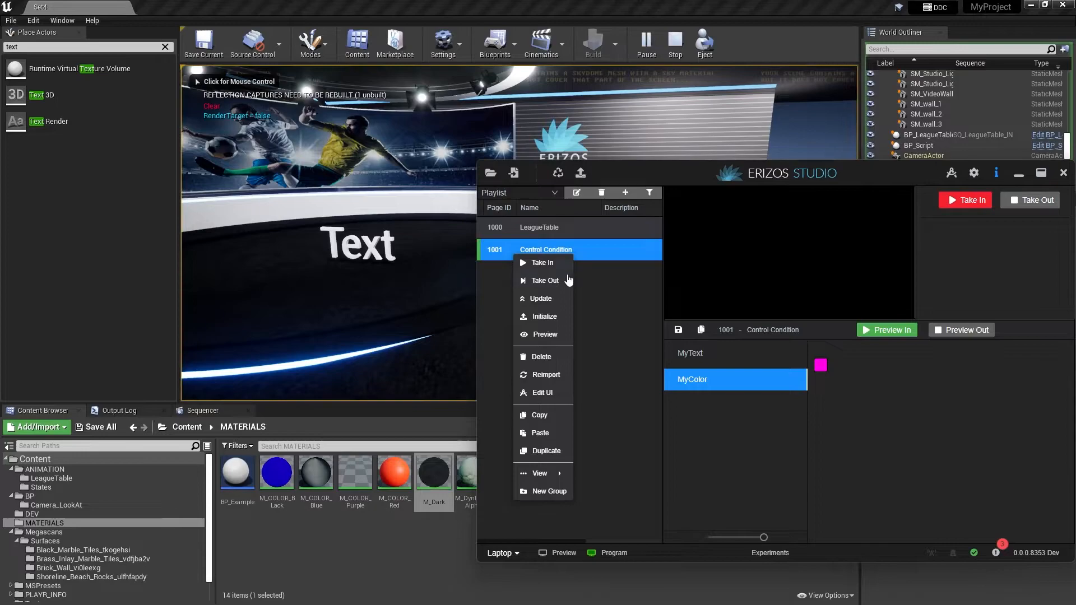
left_click(544, 374)
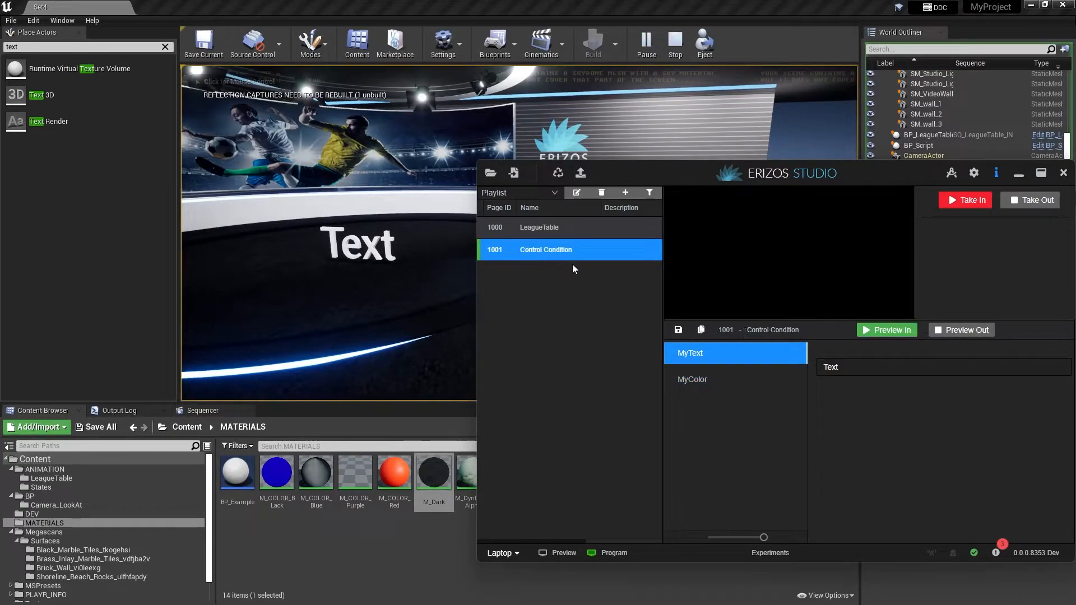
Change the Control Condition page's MyText value to Green
left_click(720, 375)
left_click(772, 362)
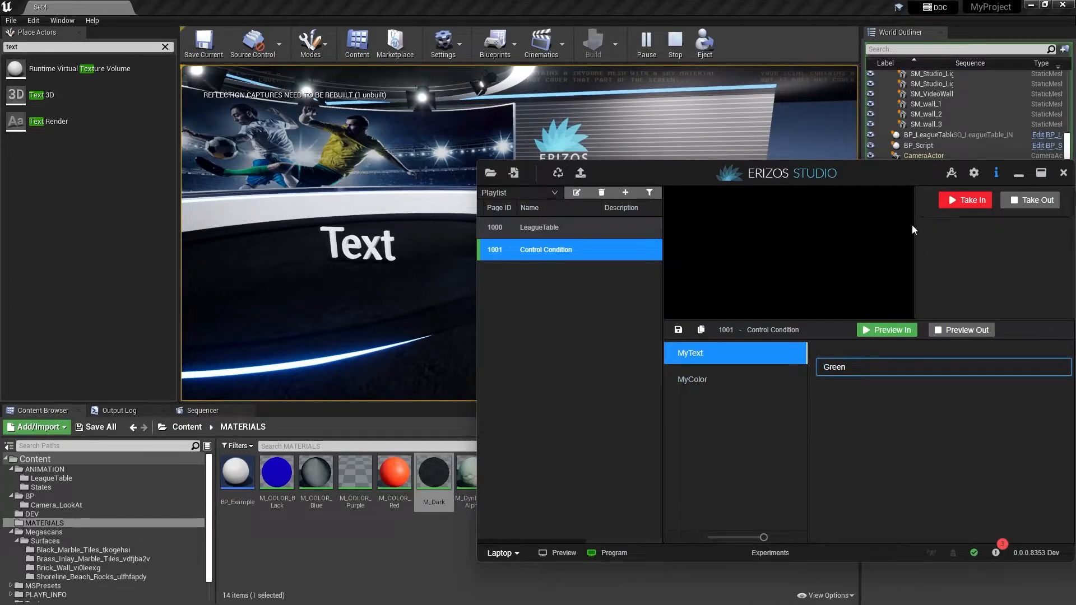
Take in the Control Condition page with Green, and again with its MyText value set to Red
left_click(954, 200)
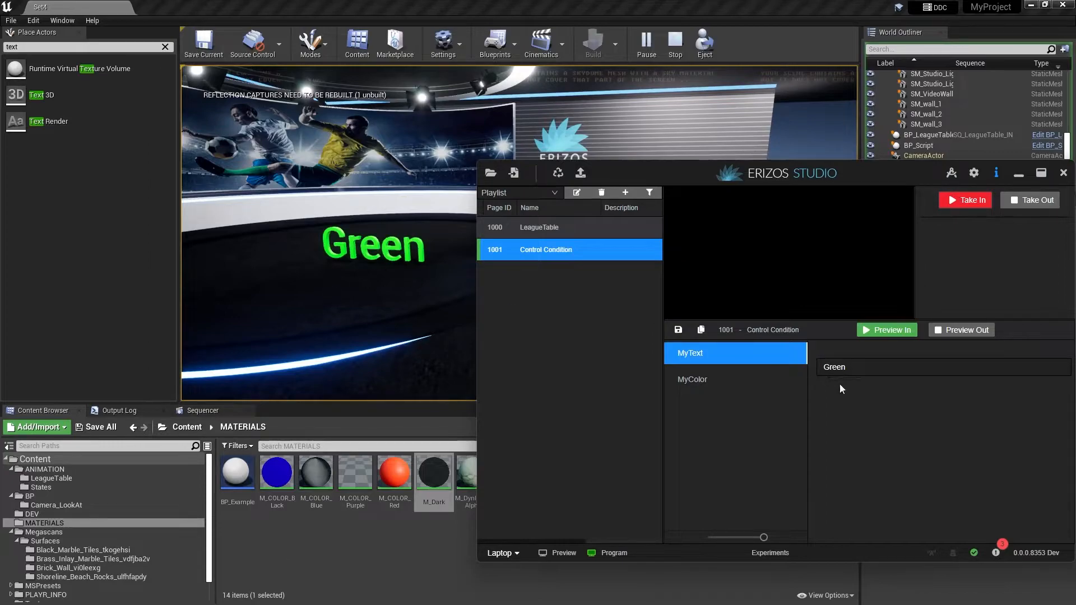
left_click(869, 366)
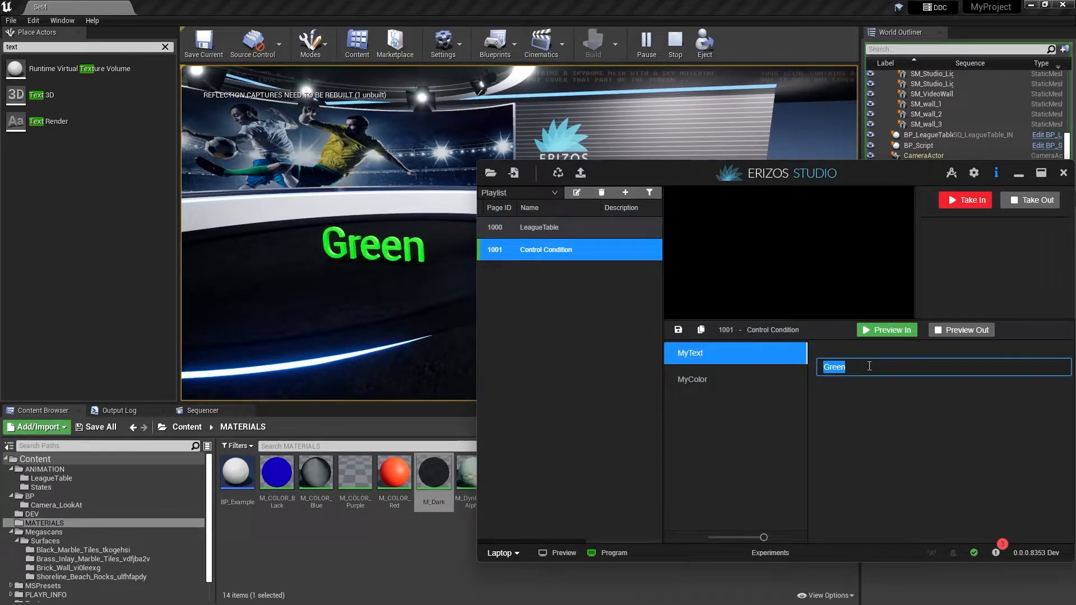
type("Red")
left_click(967, 201)
Set the MyText value to Purple, take the page in and check the MyColor control
left_click(843, 368)
double_click(843, 370)
type("Puru")
type("ple")
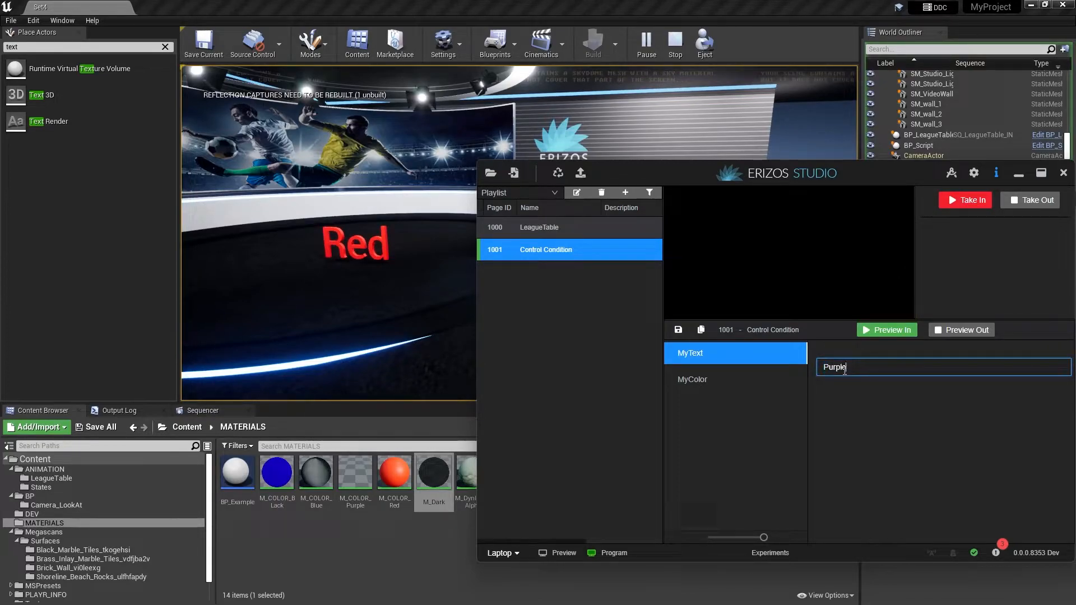
left_click(948, 205)
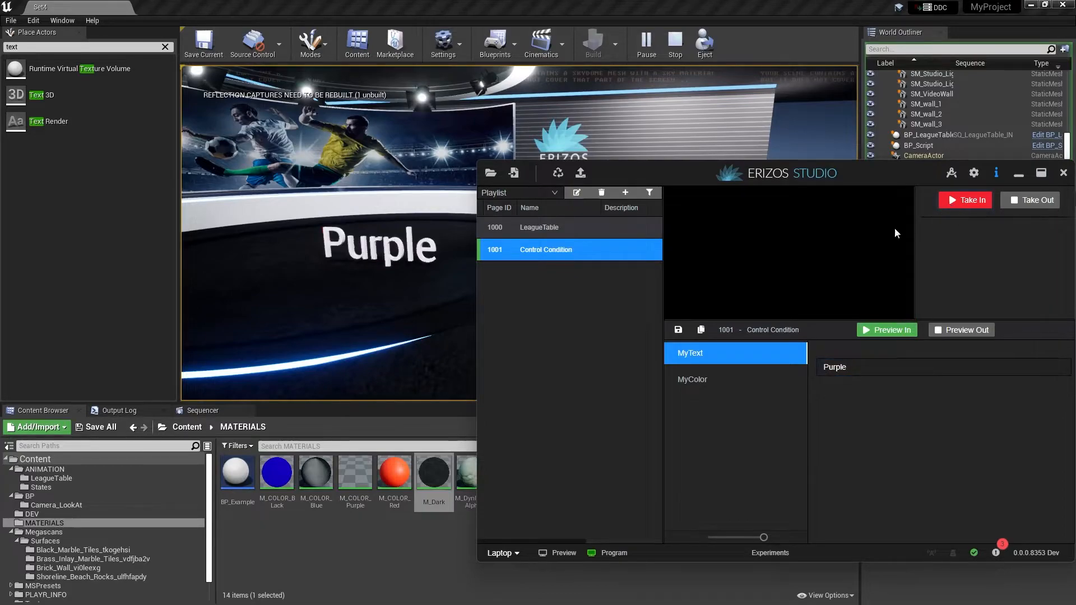
left_click(760, 387)
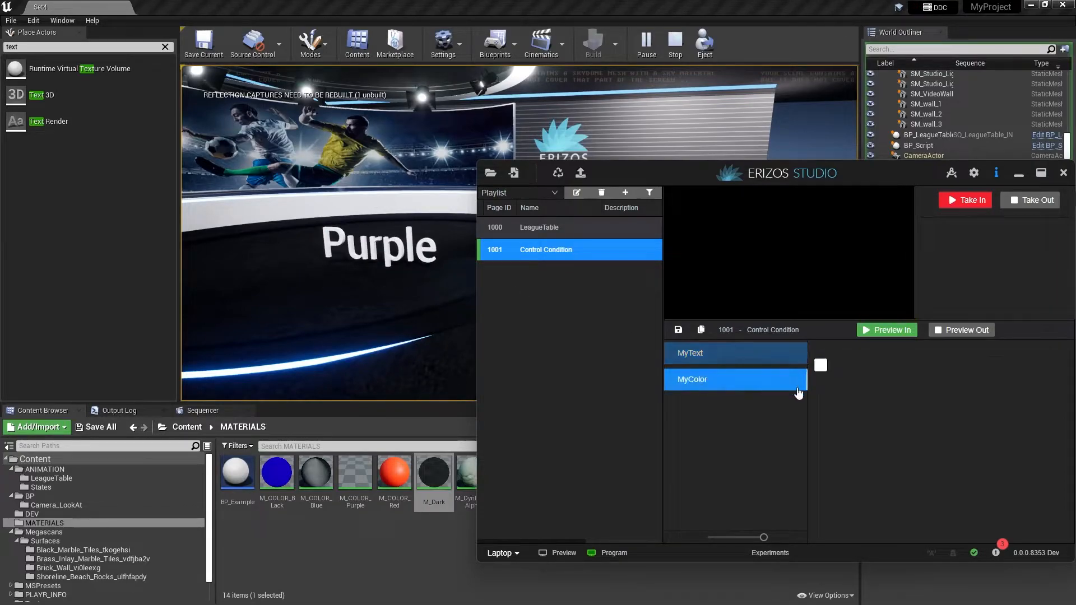
left_click(735, 362)
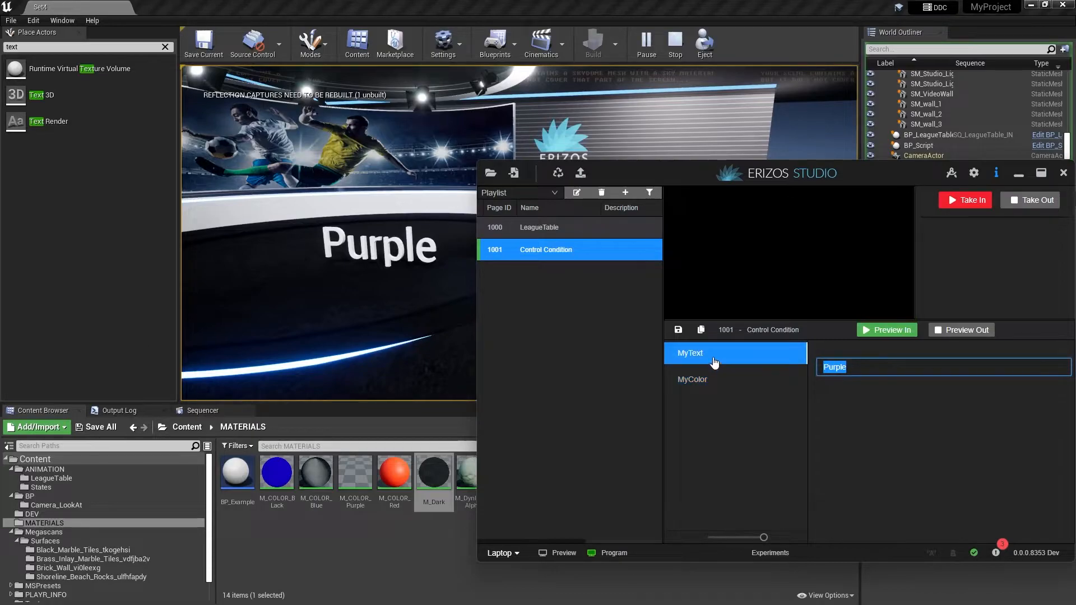
Stop the play session and place a cube beside the 3D text at about X 36, Y 149, Z 80
left_click(667, 56)
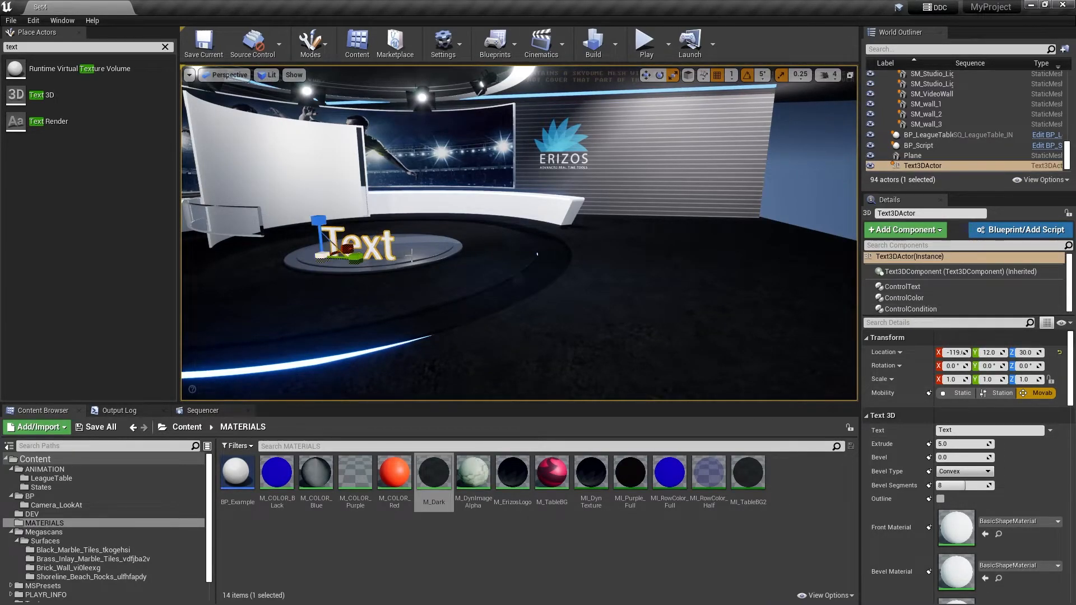
left_click(56, 46)
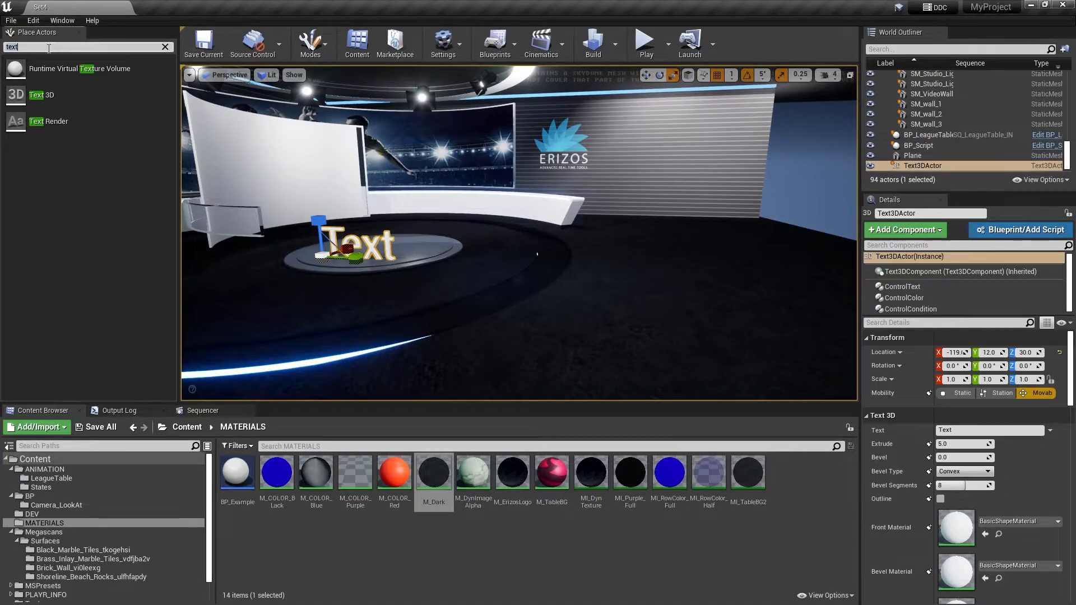
type("cub")
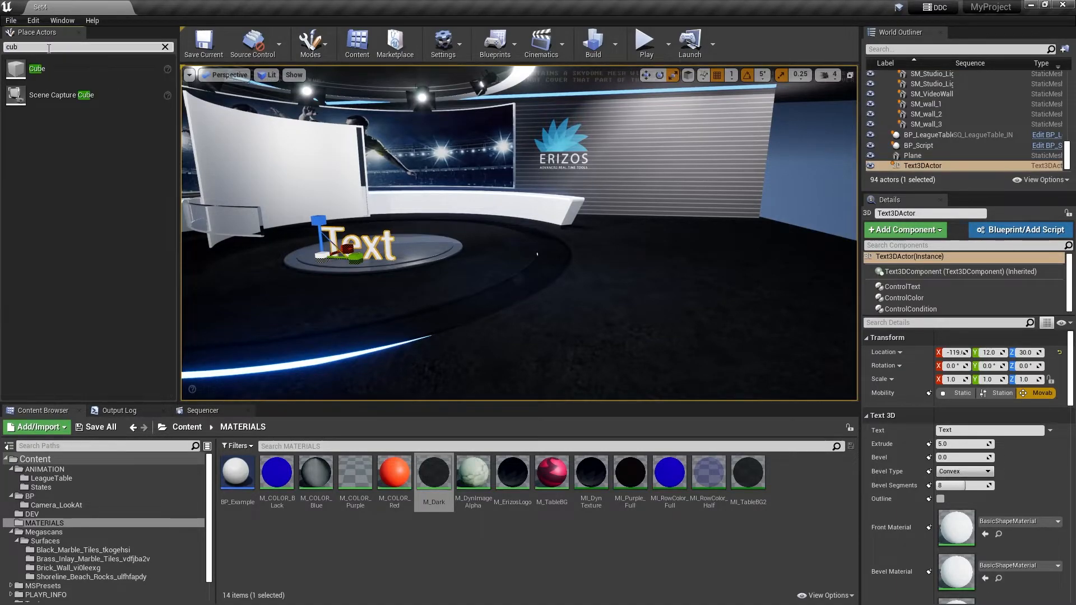
left_click_drag(37, 68, 429, 230)
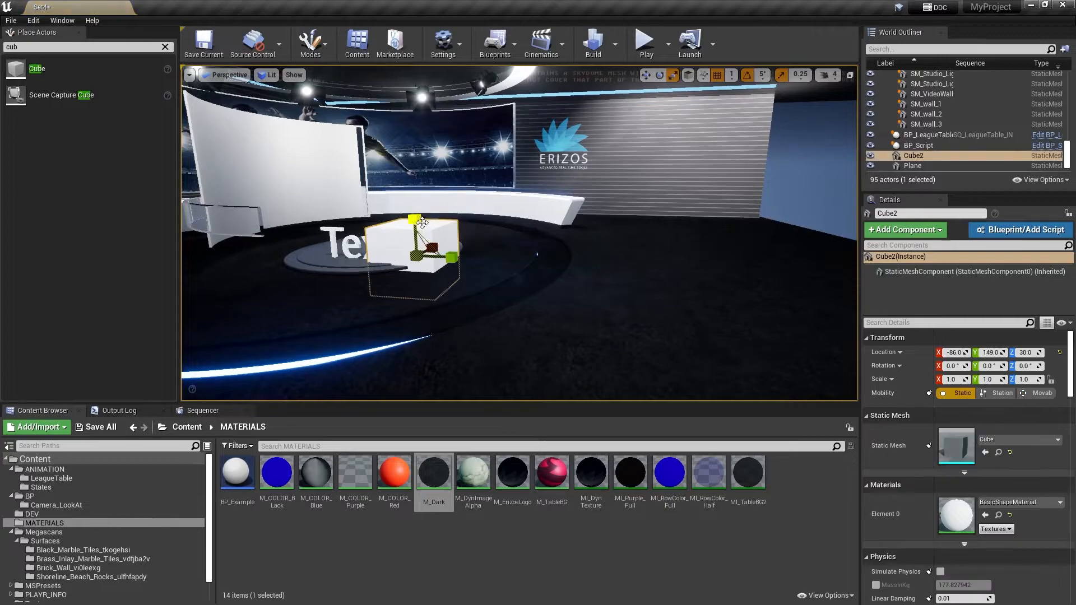
left_click(647, 74)
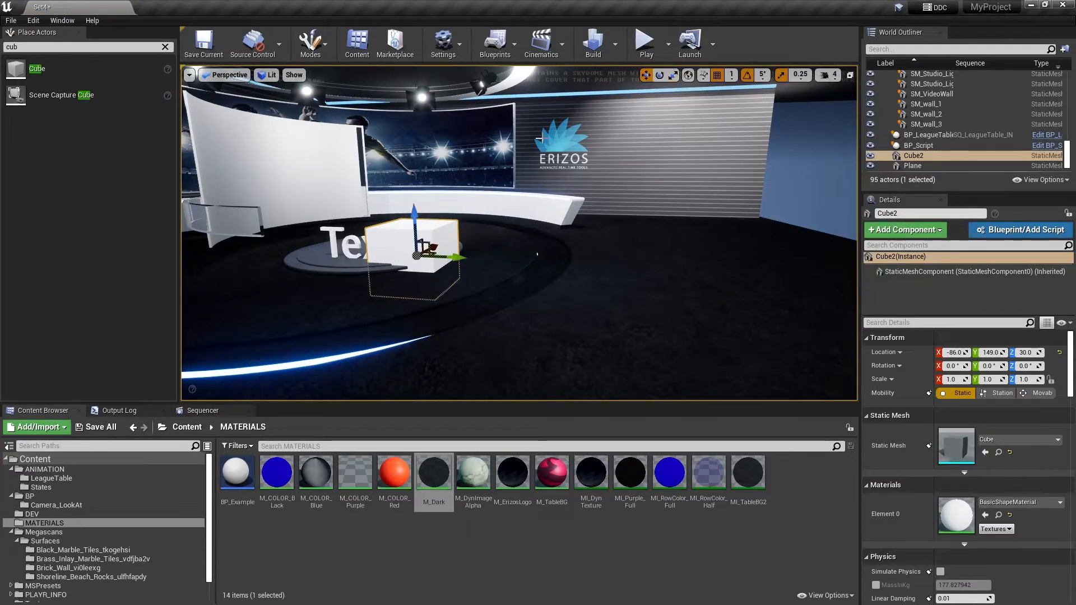
left_click_drag(436, 246, 445, 215)
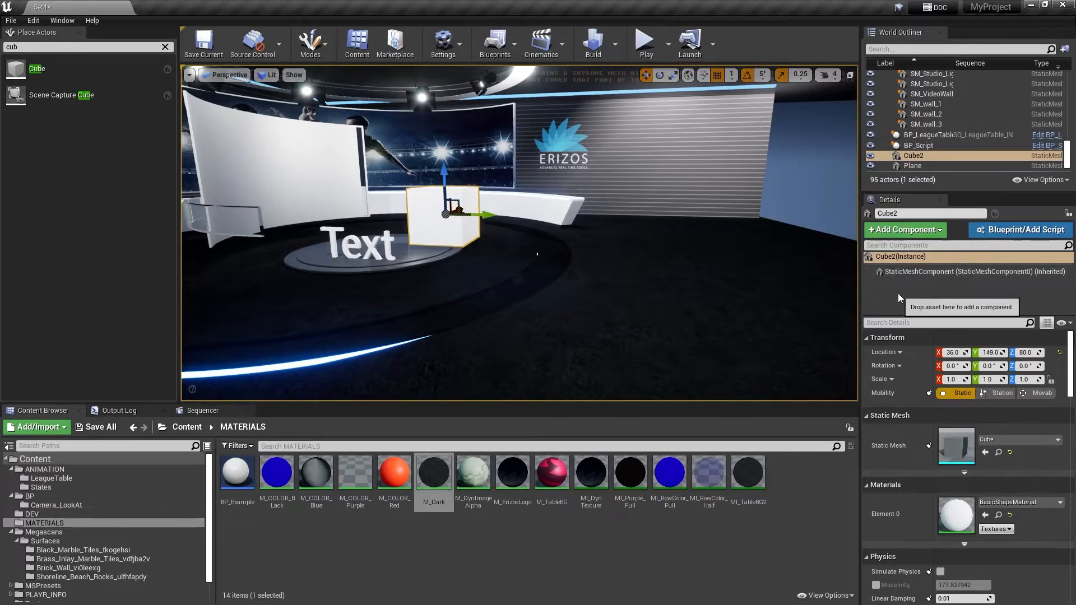
Add a Control Color component to the cube and set its control ID to 40014
left_click(914, 230)
type("control")
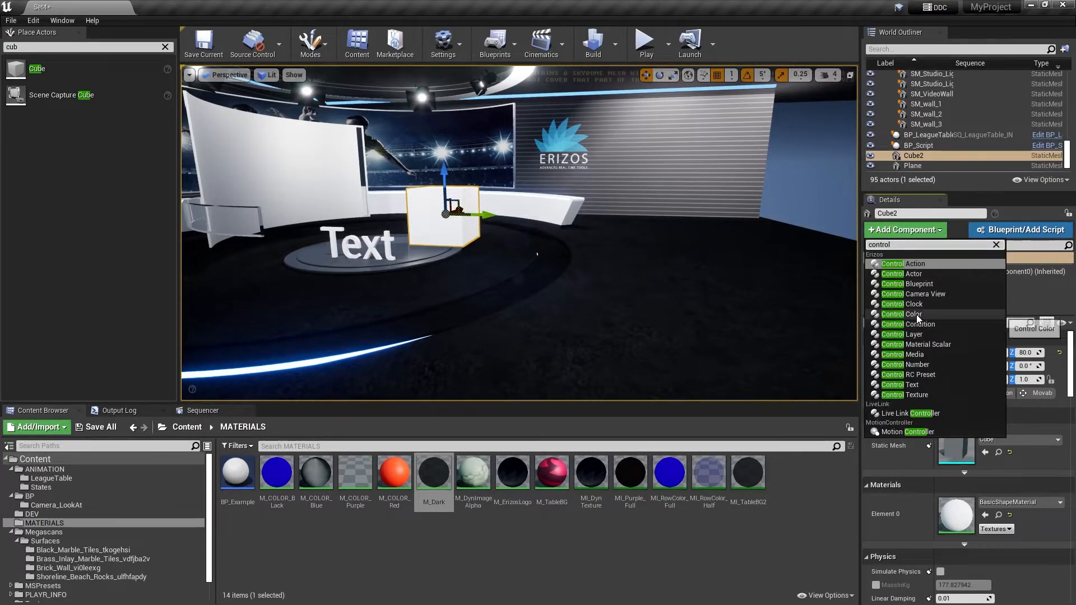
left_click(917, 315)
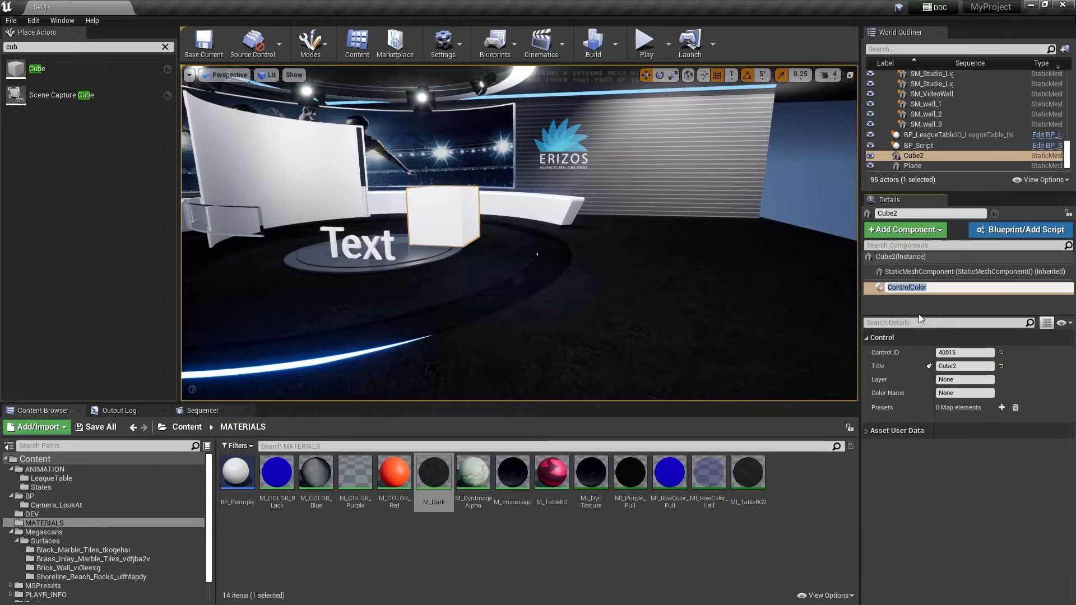
left_click(961, 352)
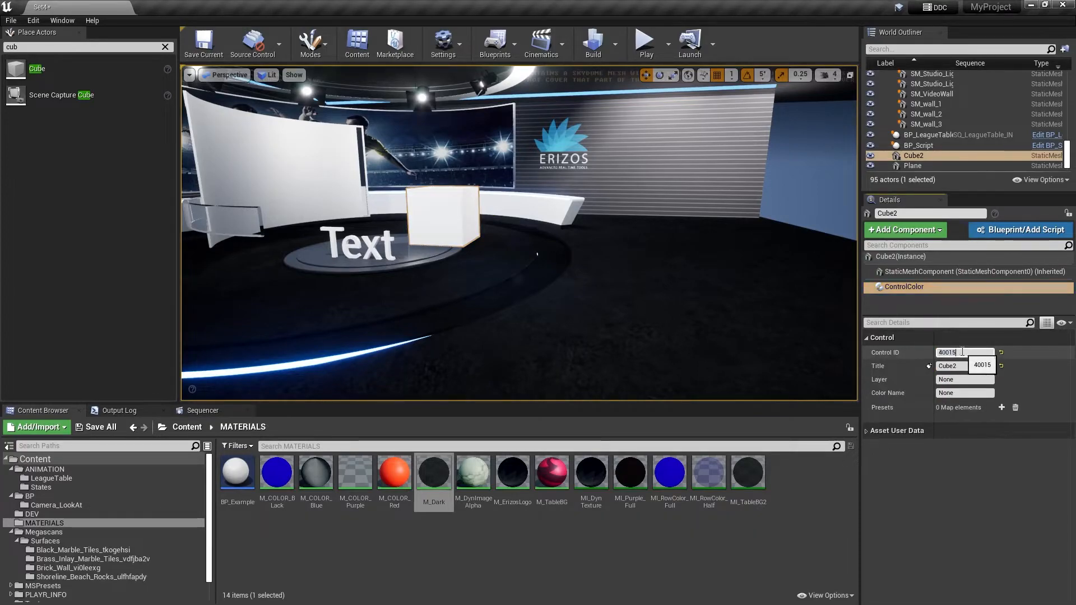
key("BackSpace")
type("4")
key("Return")
Set the cube's Control Color layer to Examples and its color name to Color
left_click(960, 379)
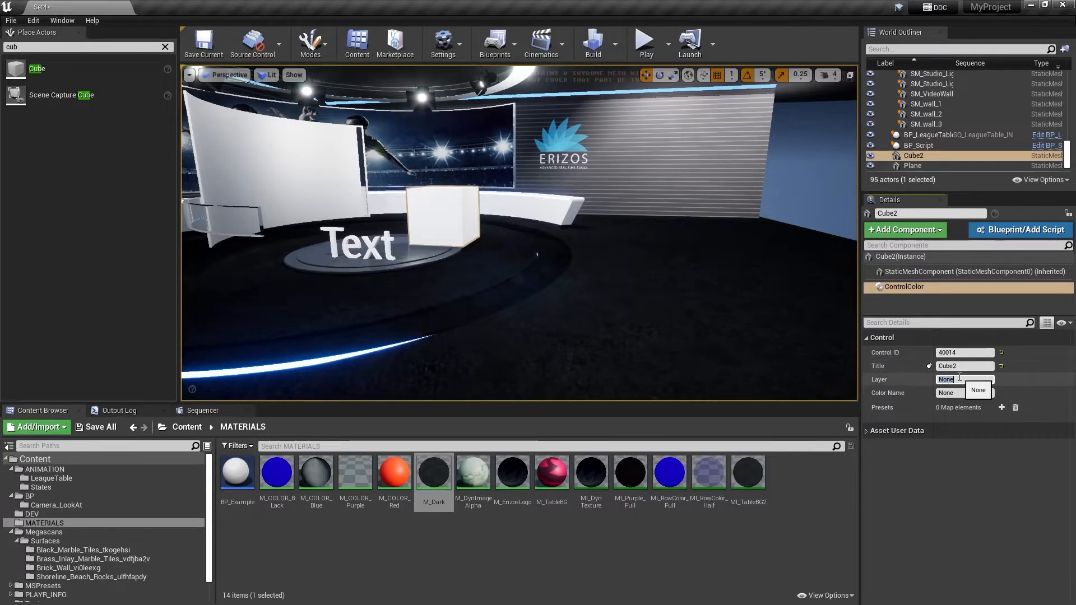
type("Exampl")
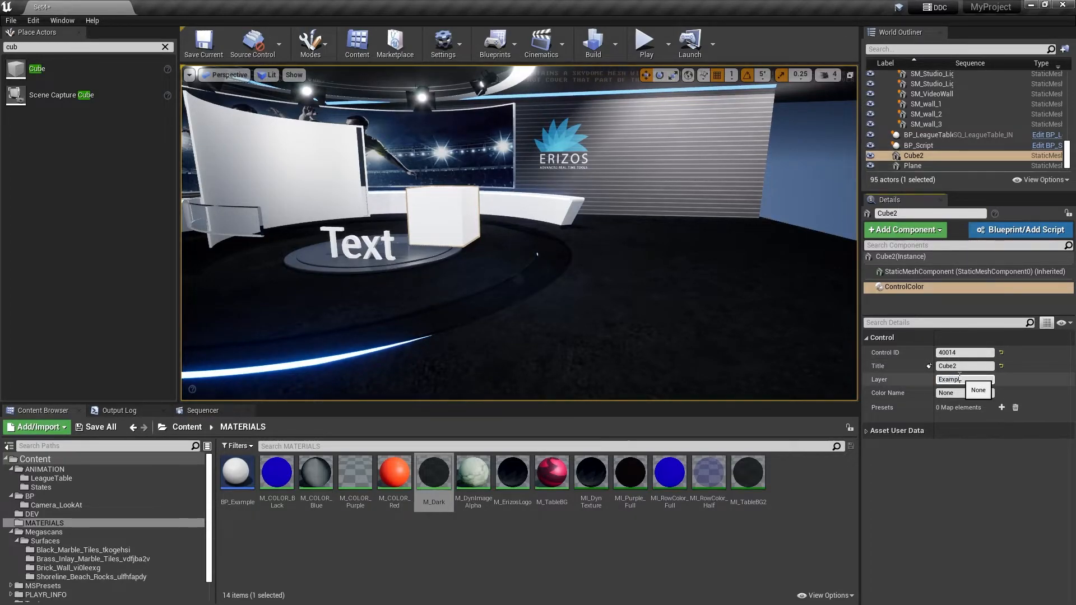
type("es")
left_click(959, 393)
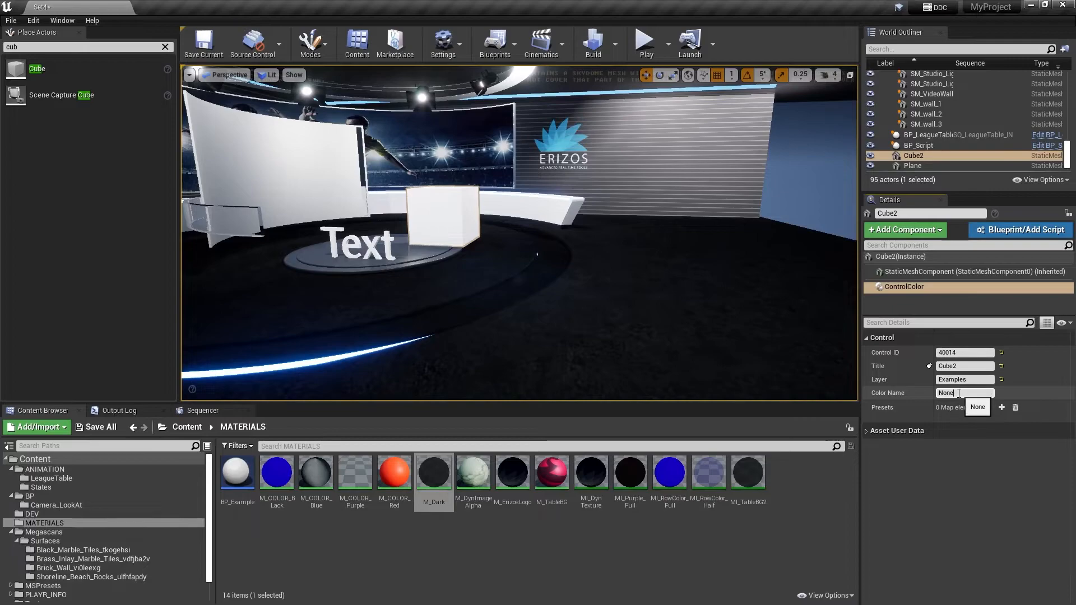
type("Color")
key("Return")
Save and play the level with the cube, and reimport the Control Condition page in Erizos Studio
left_click(204, 45)
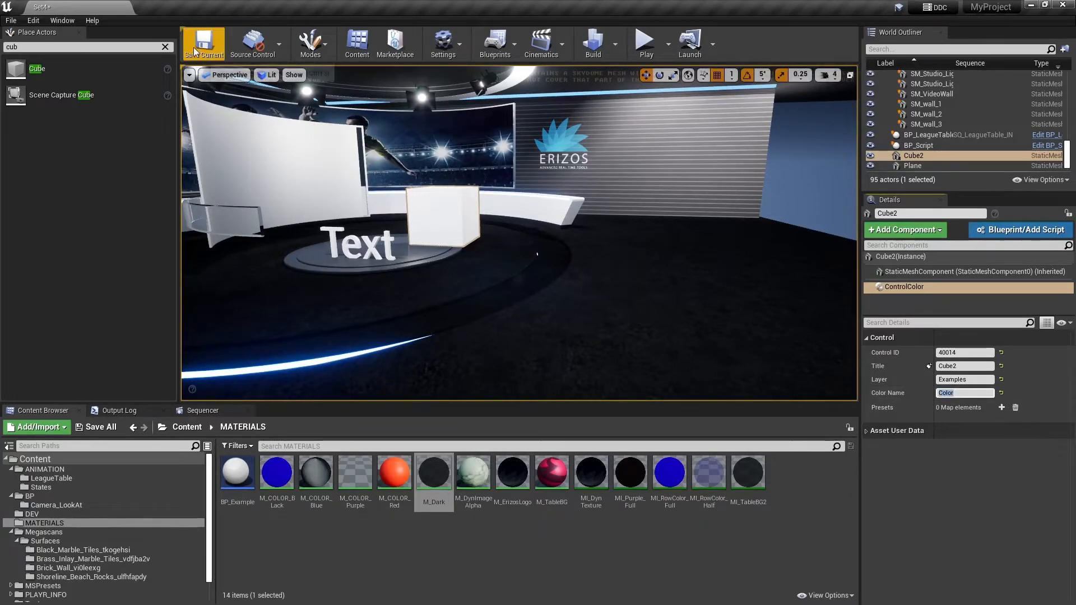
left_click(649, 53)
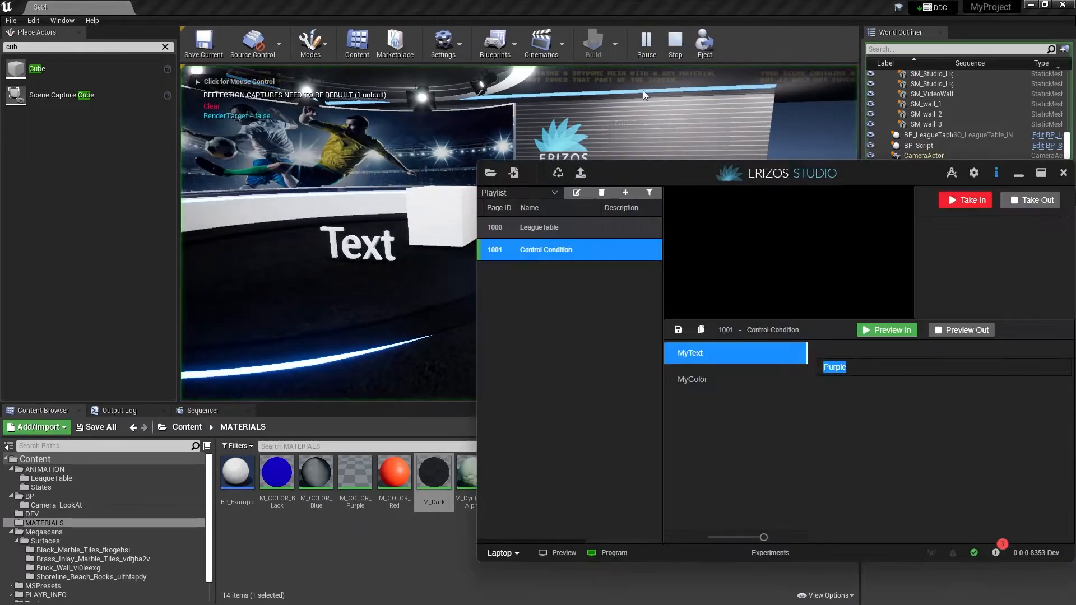
right_click(601, 253)
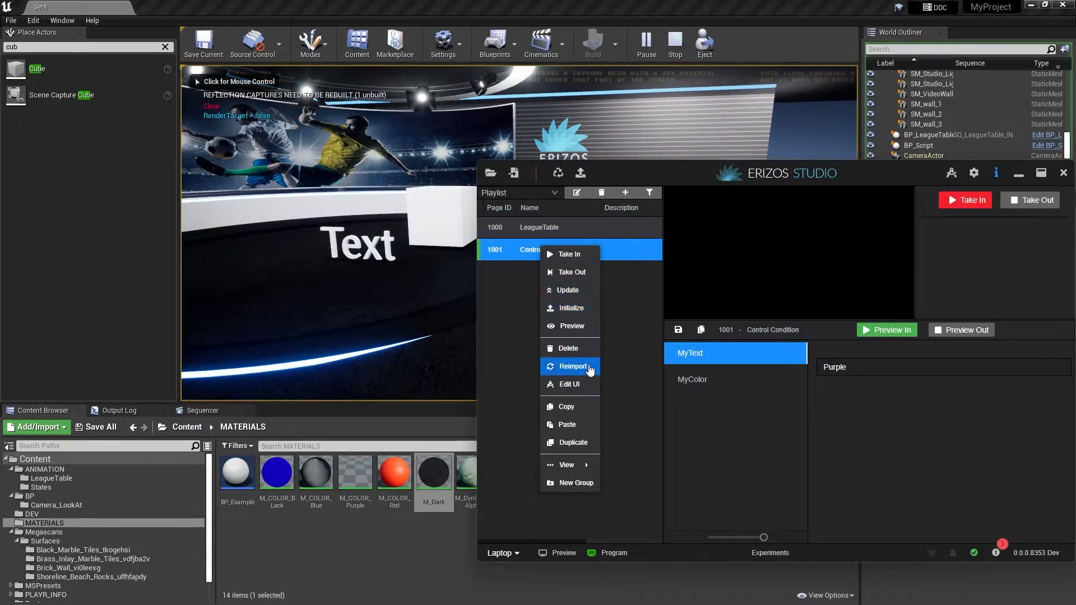
left_click(565, 364)
Change the MyText value to Red and take the reimported Control Condition page in
double_click(830, 367)
type("Red")
left_click(965, 200)
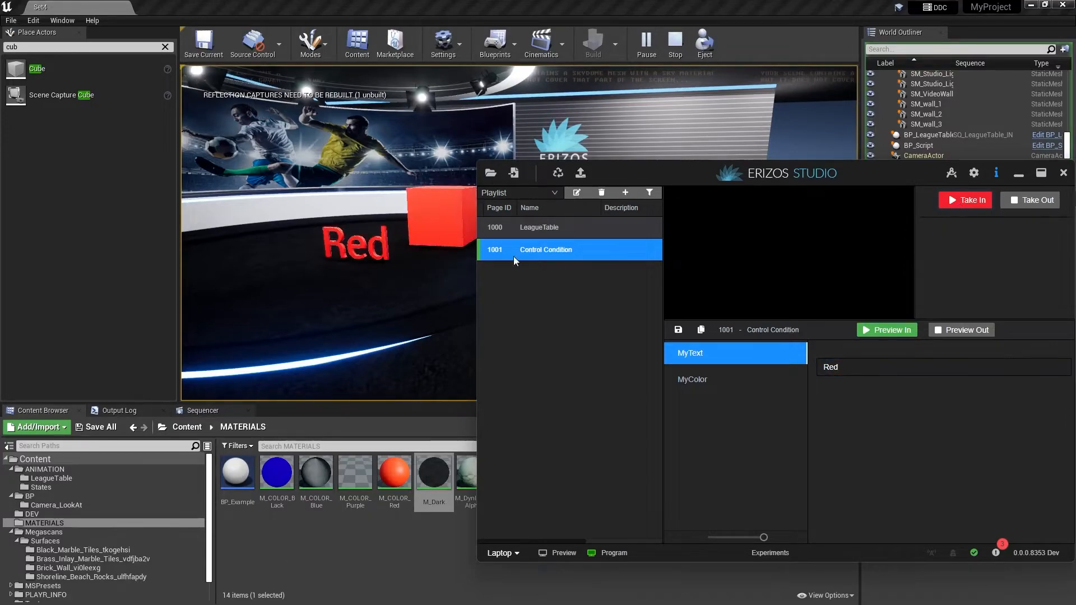